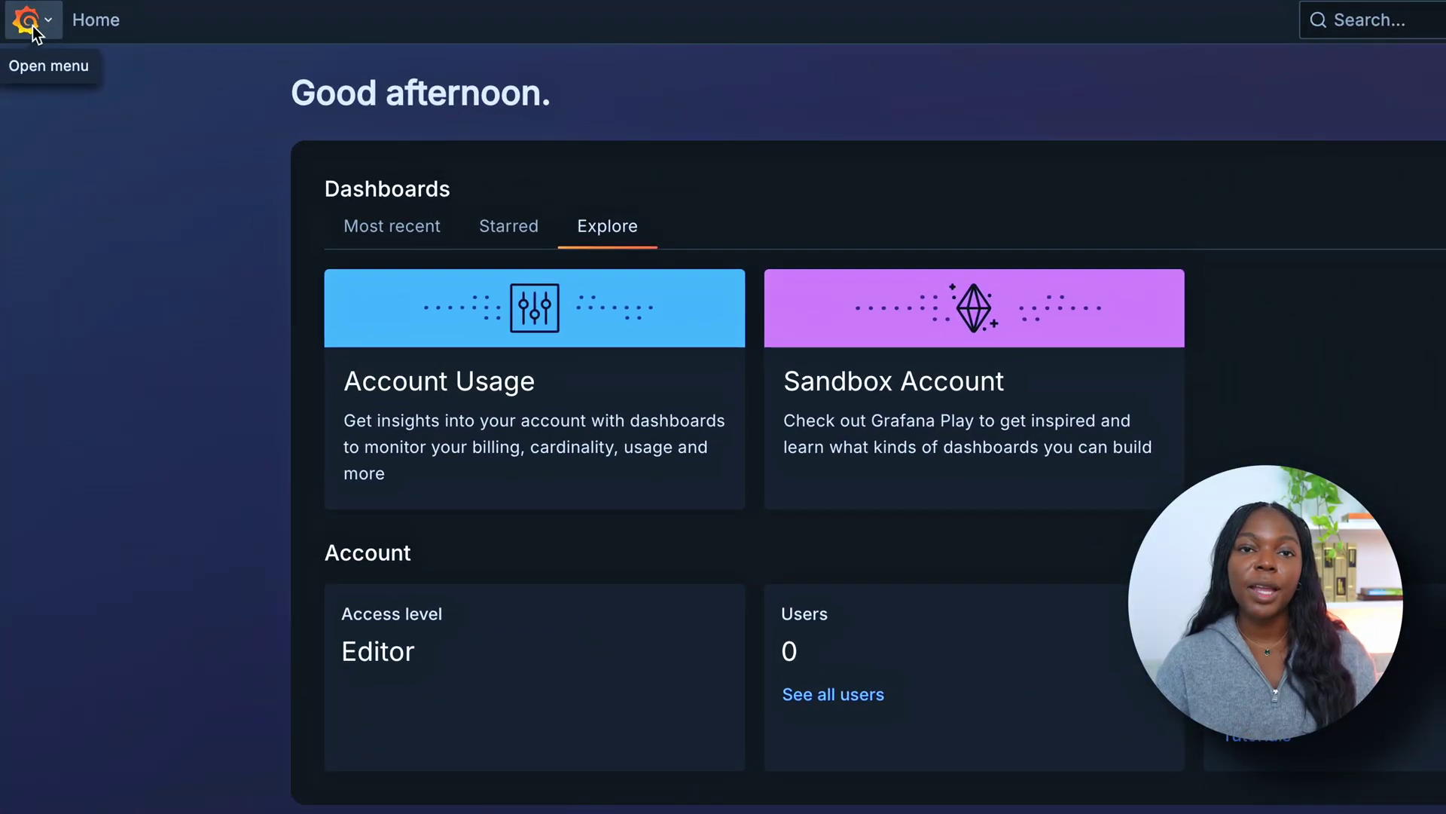
Step: From Testing & synthetics > Synthetics, start a new API Endpoint check
{"action": "left_click", "coordinate": [47, 29]}
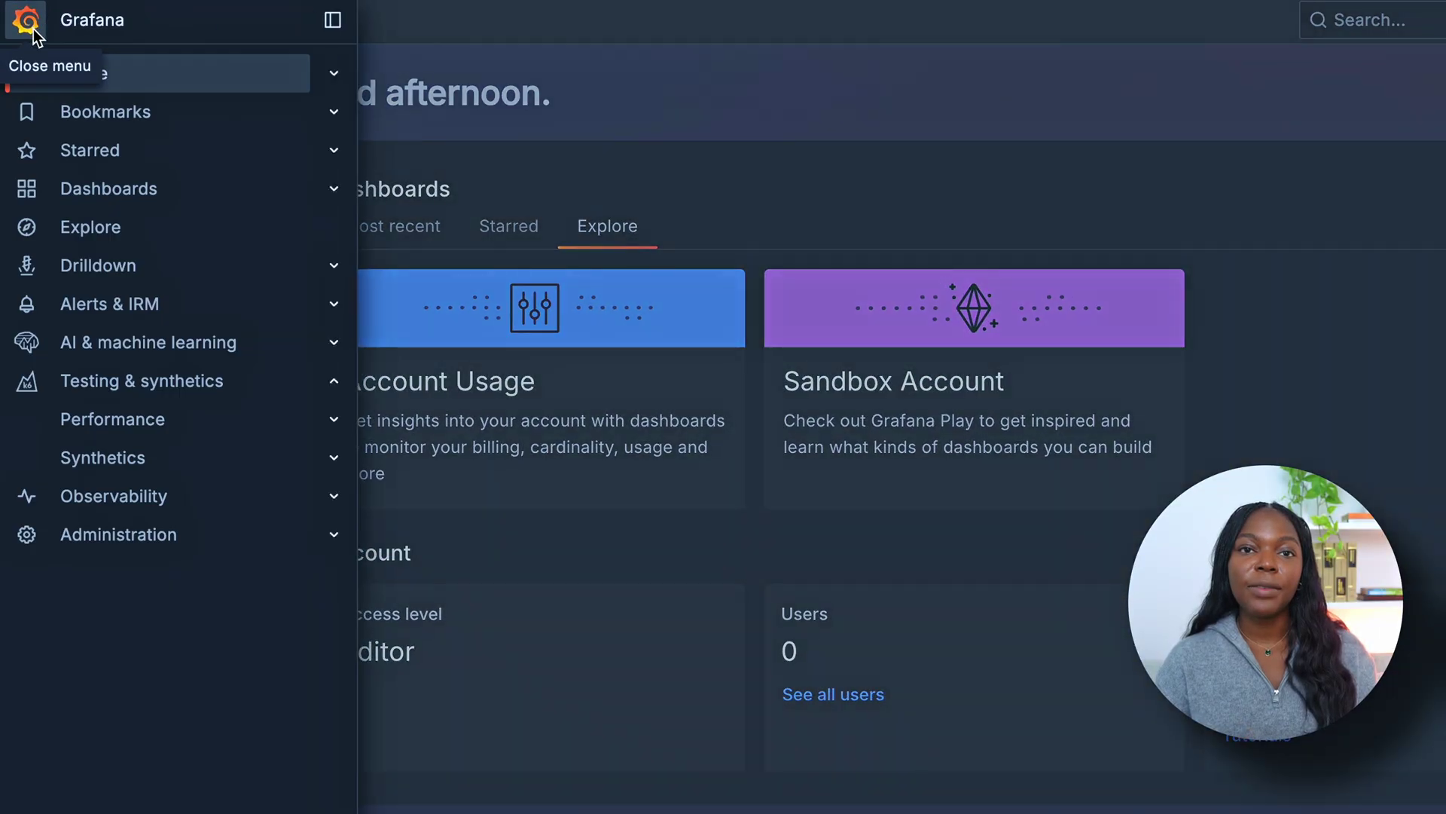
{"action": "left_click", "coordinate": [147, 465]}
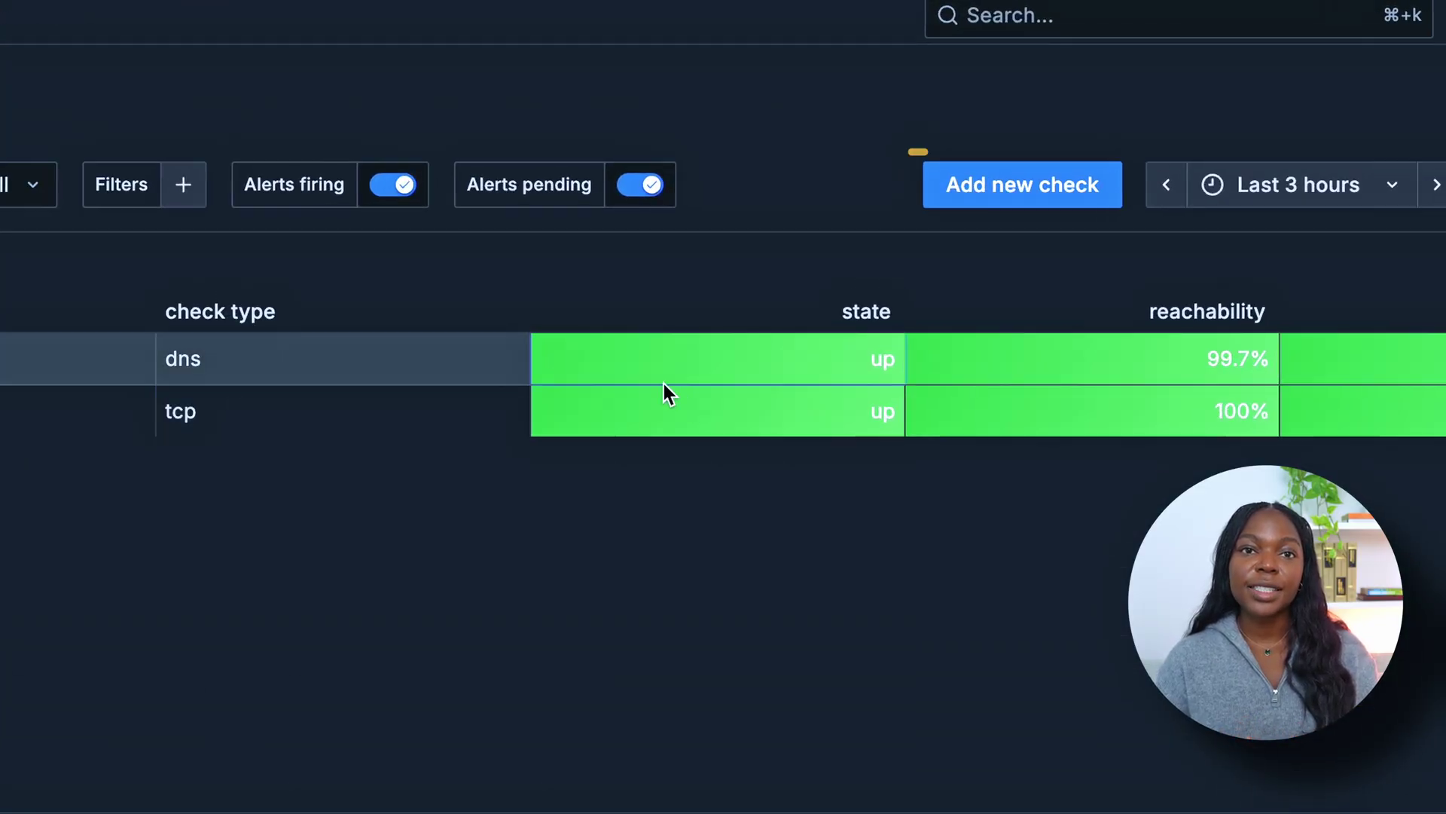
{"action": "left_click", "coordinate": [1004, 193]}
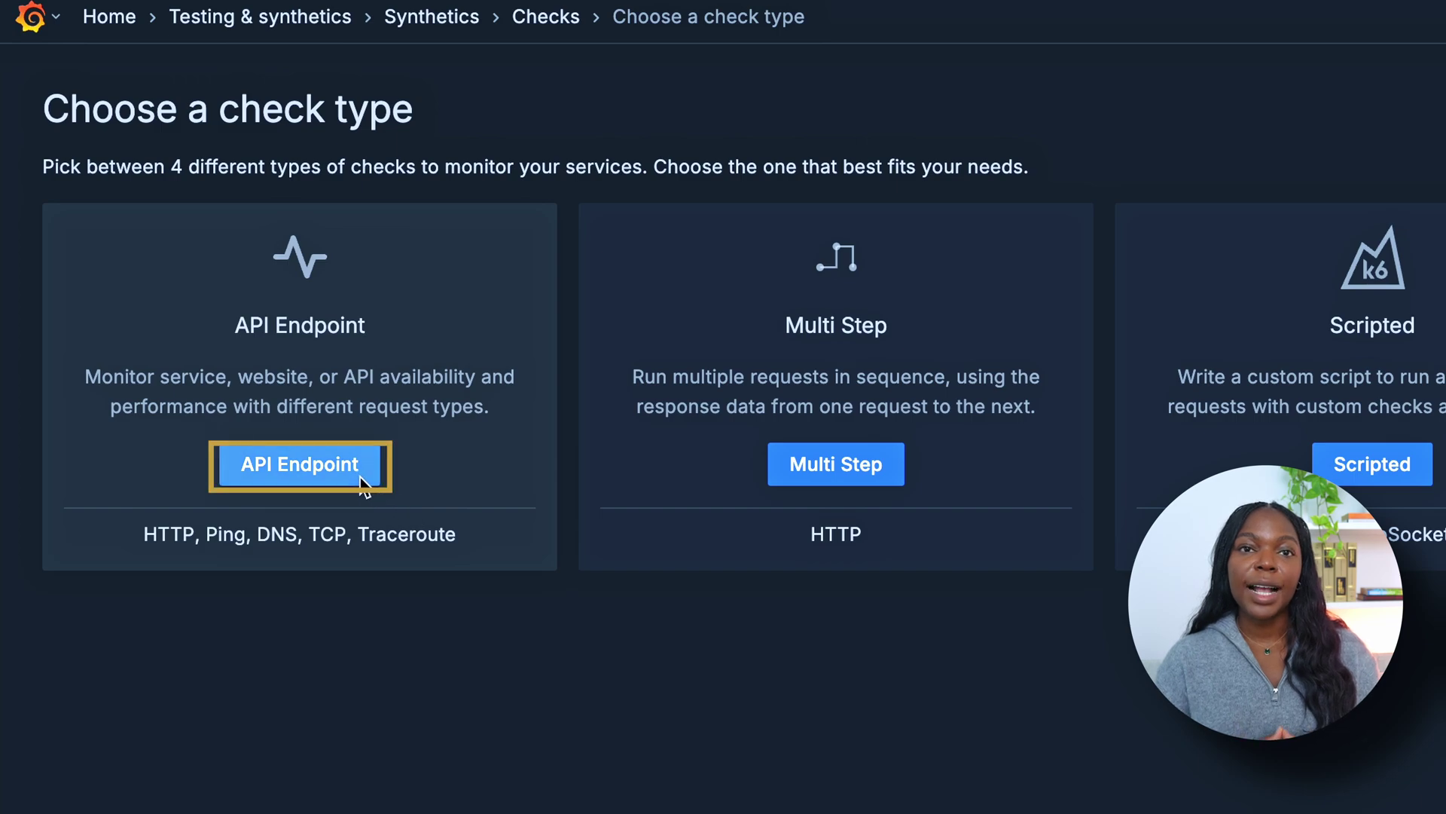
{"action": "left_click", "coordinate": [358, 480]}
{"action": "left_click", "coordinate": [290, 214]}
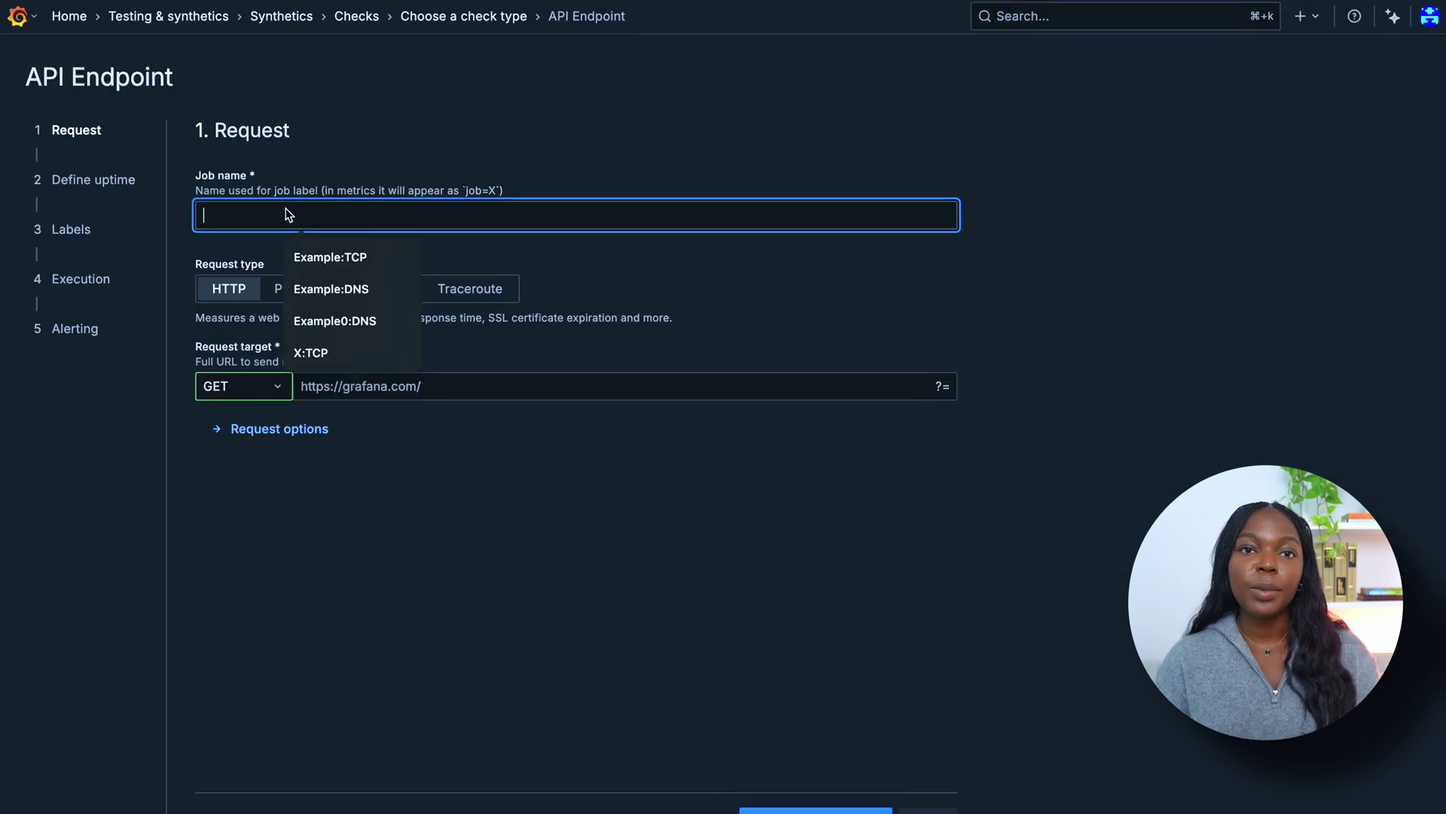
Step: Enter job name Example:TCP, pick the TCP request type, and set target smtp.gmail.com:587
{"action": "type", "text": "Example:TCP"}
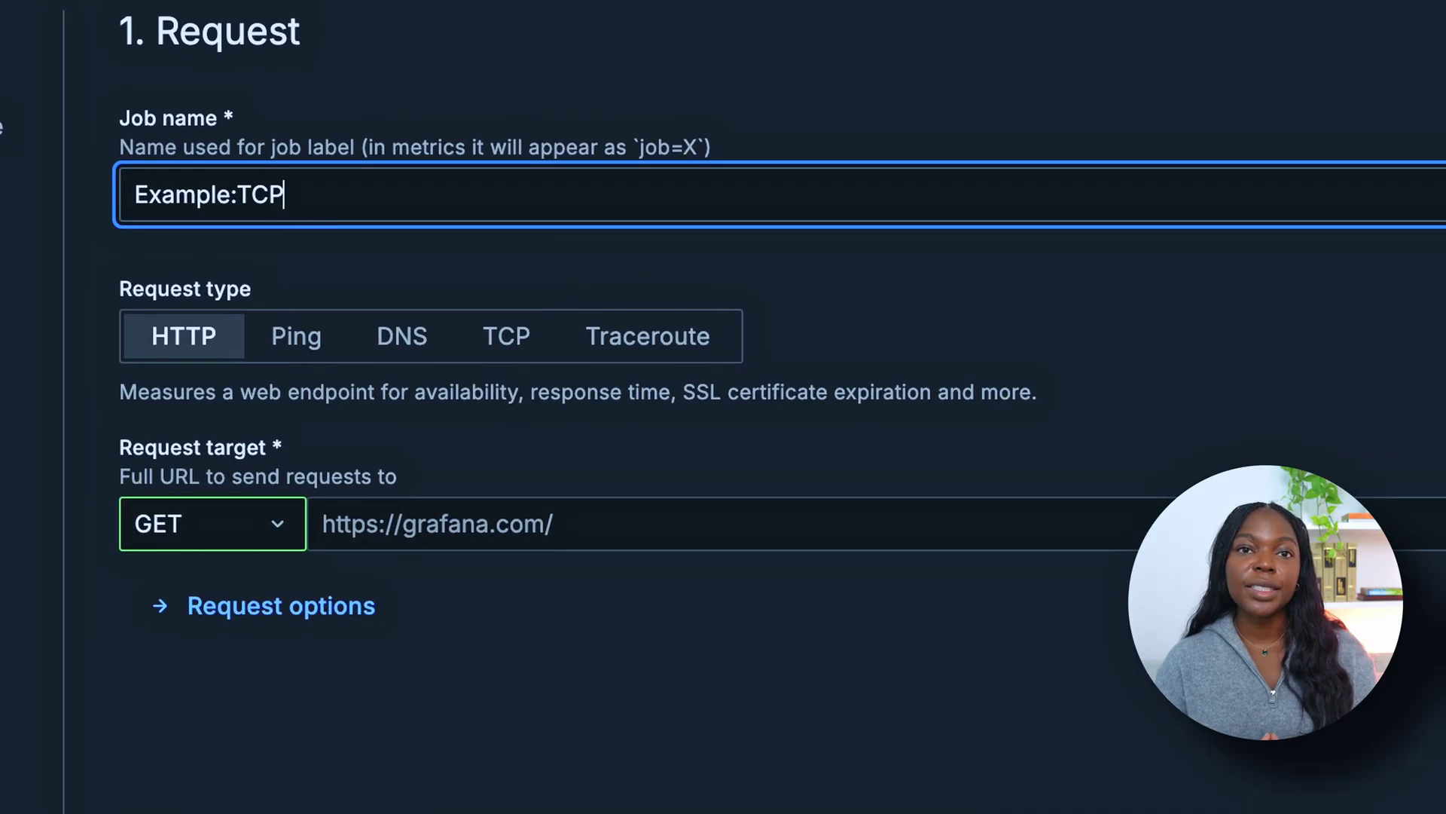
{"action": "left_click", "coordinate": [526, 353]}
{"action": "left_click", "coordinate": [460, 497]}
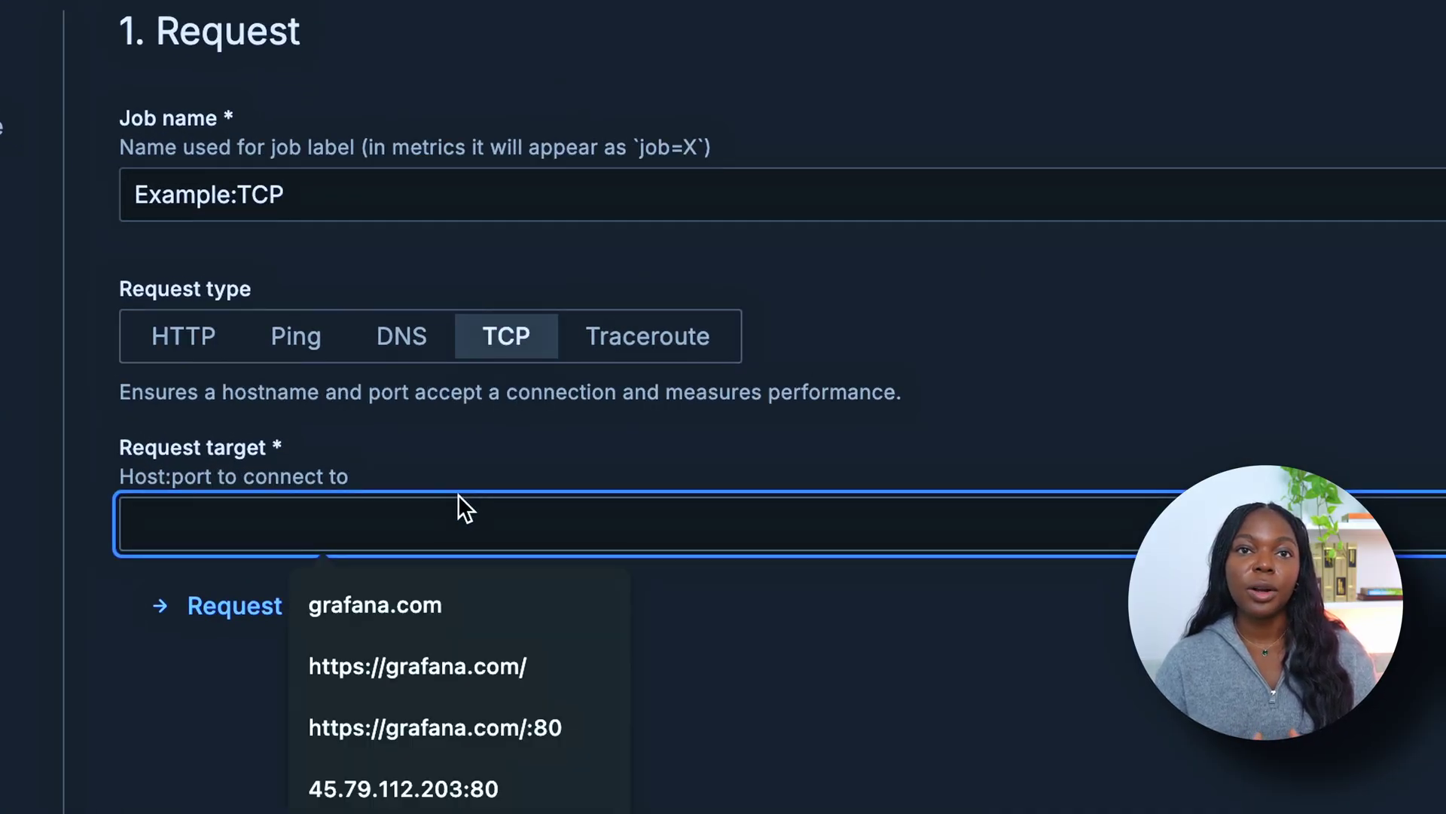
{"action": "type", "text": "smtp"}
{"action": "left_click", "coordinate": [517, 603]}
{"action": "left_click", "coordinate": [664, 663]}
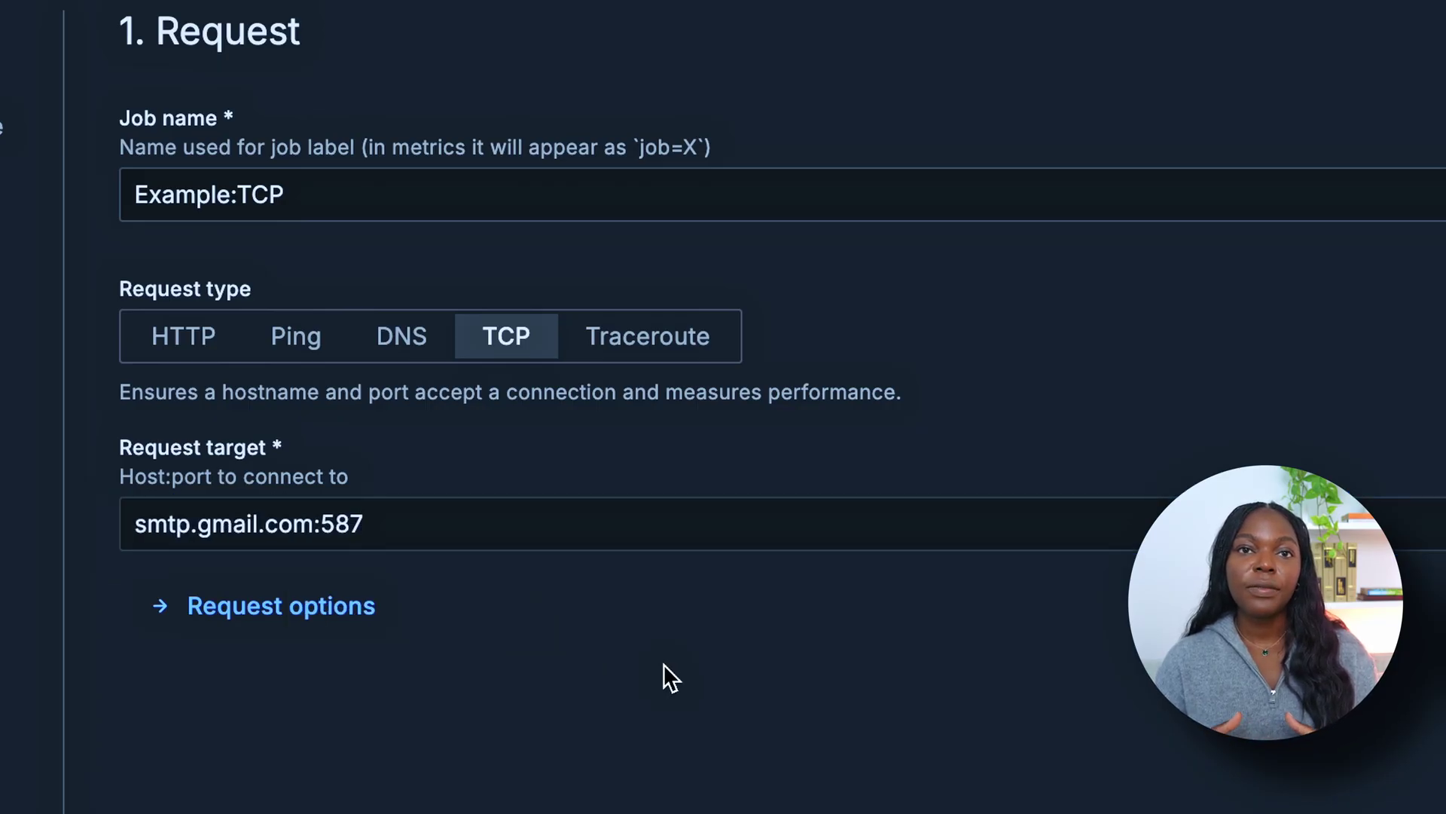
{"action": "left_click", "coordinate": [517, 601]}
{"action": "left_click", "coordinate": [664, 663]}
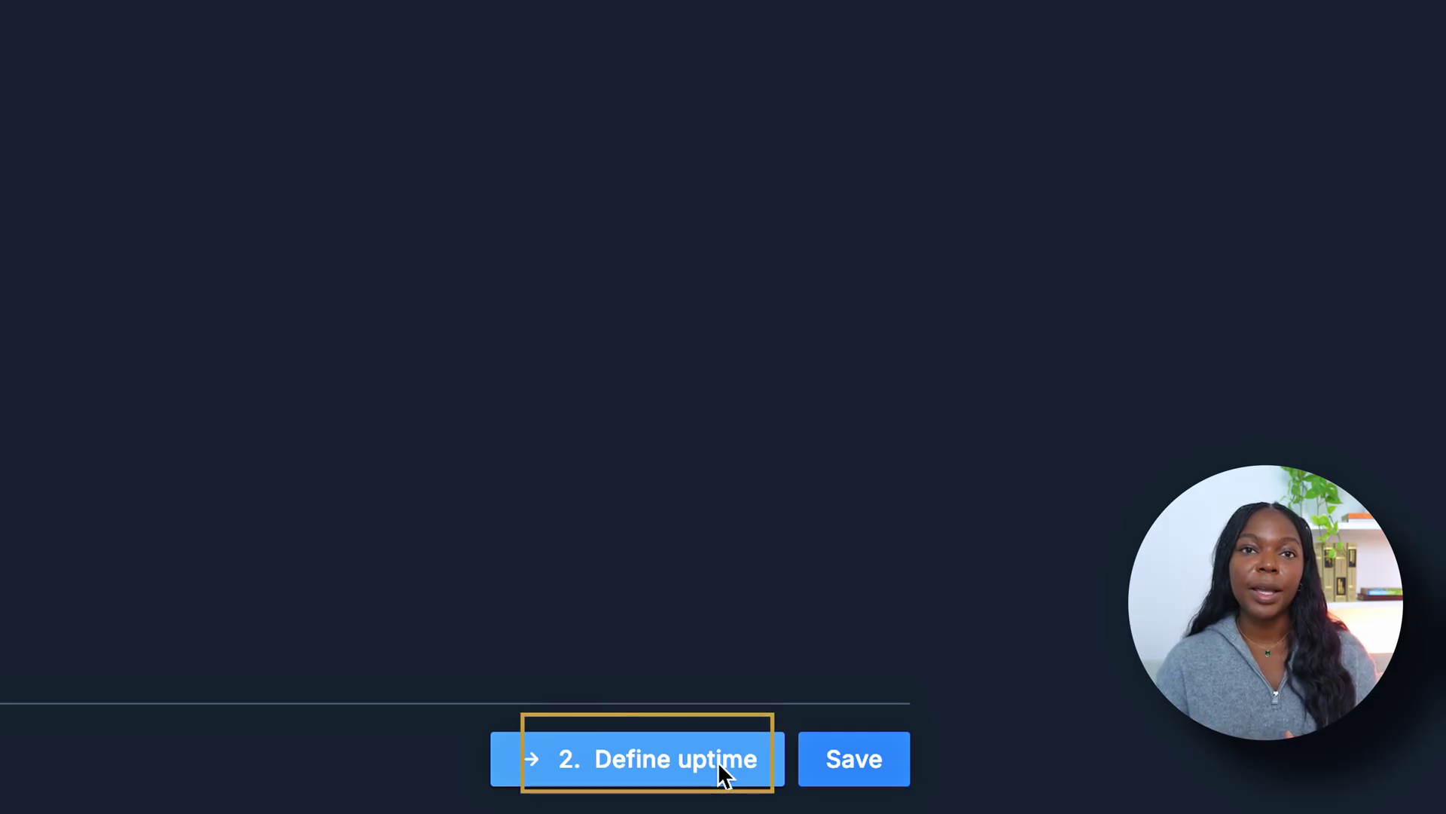
Step: Add a query/response expecting '^220 ([^ ]+) ESMTP (.+)$' and sending 'EHLO prober'
{"action": "left_click", "coordinate": [723, 776]}
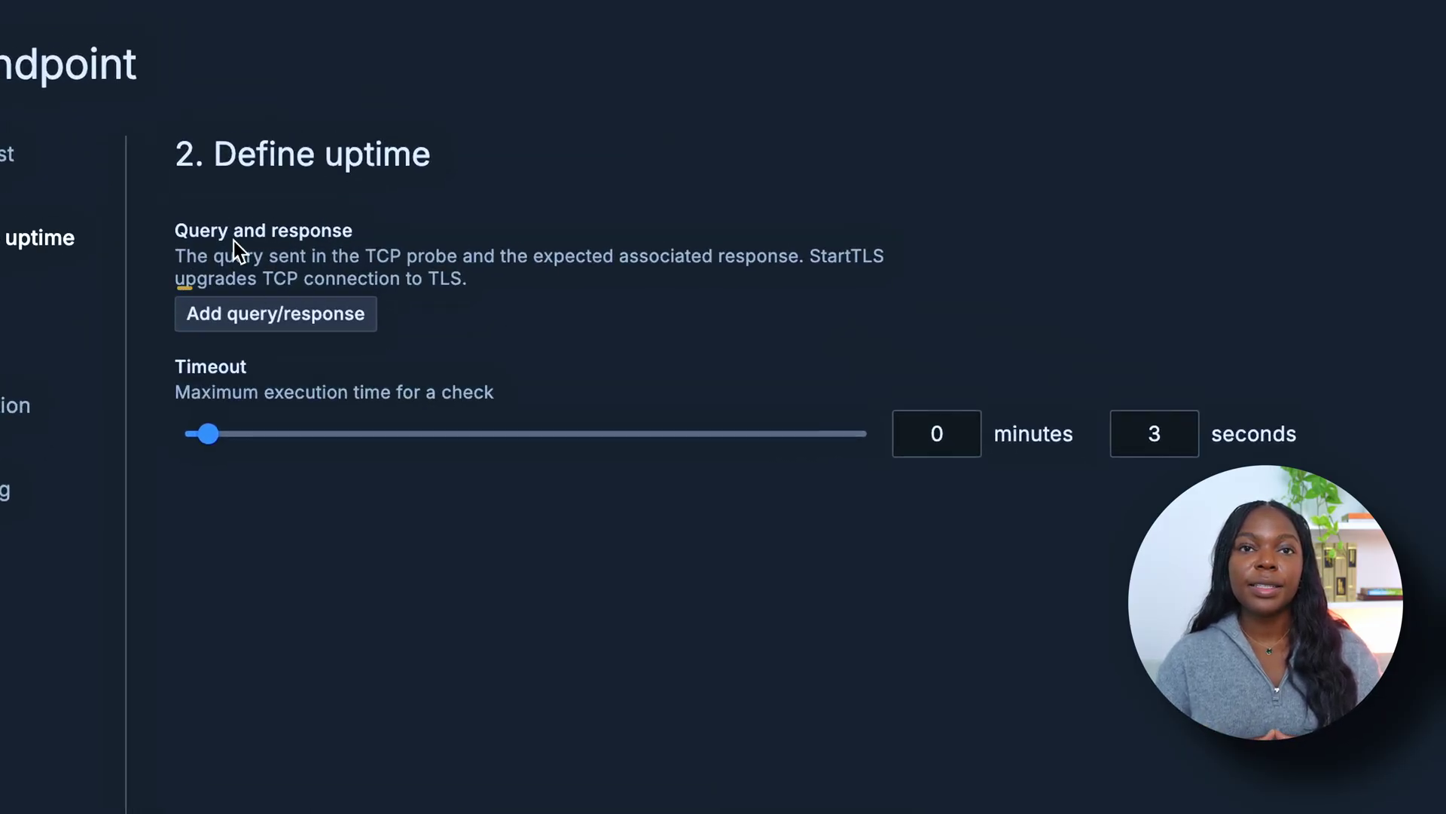
{"action": "left_click", "coordinate": [280, 316]}
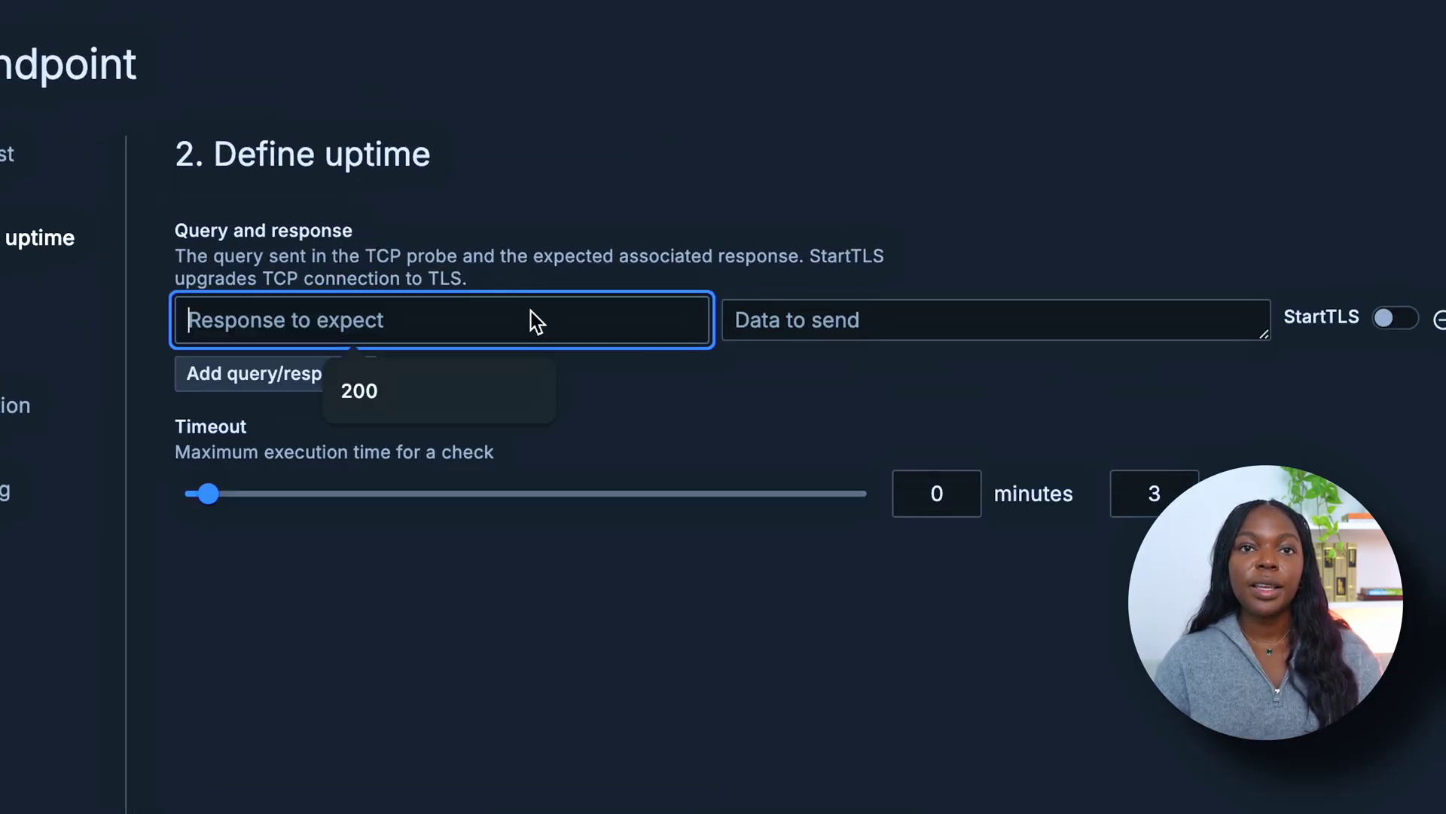
{"action": "type", "text": "^220 ([^ ]+) ESMTP (.+)$"}
{"action": "left_click", "coordinate": [804, 328]}
{"action": "type", "text": "EHLO prober\\r"}
{"action": "left_click", "coordinate": [1399, 420]}
Step: Set the check timeout to 10 seconds and continue to Labels
{"action": "double_click", "coordinate": [1162, 499]}
{"action": "type", "text": "0"}
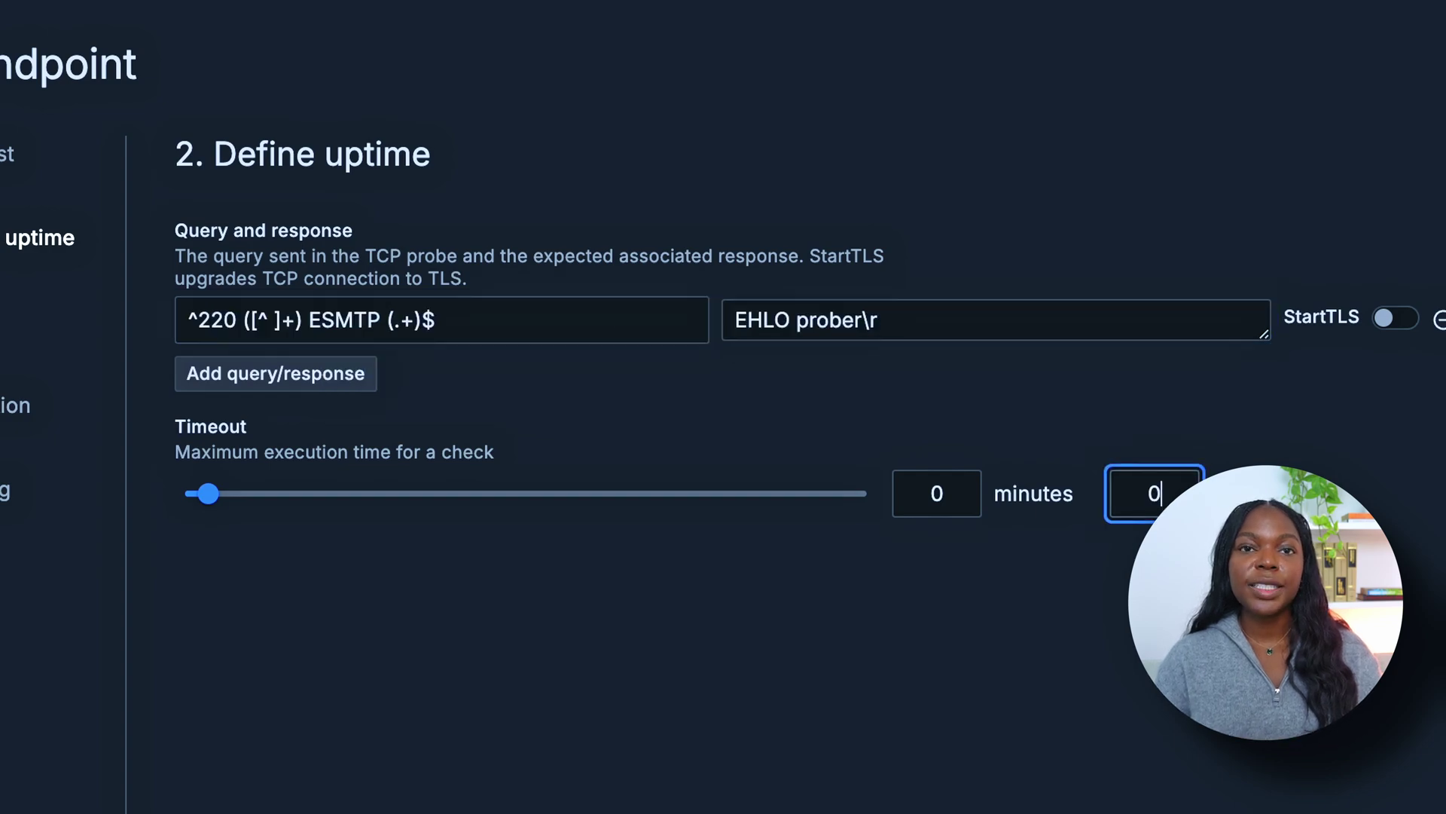
{"action": "key", "text": "Tab"}
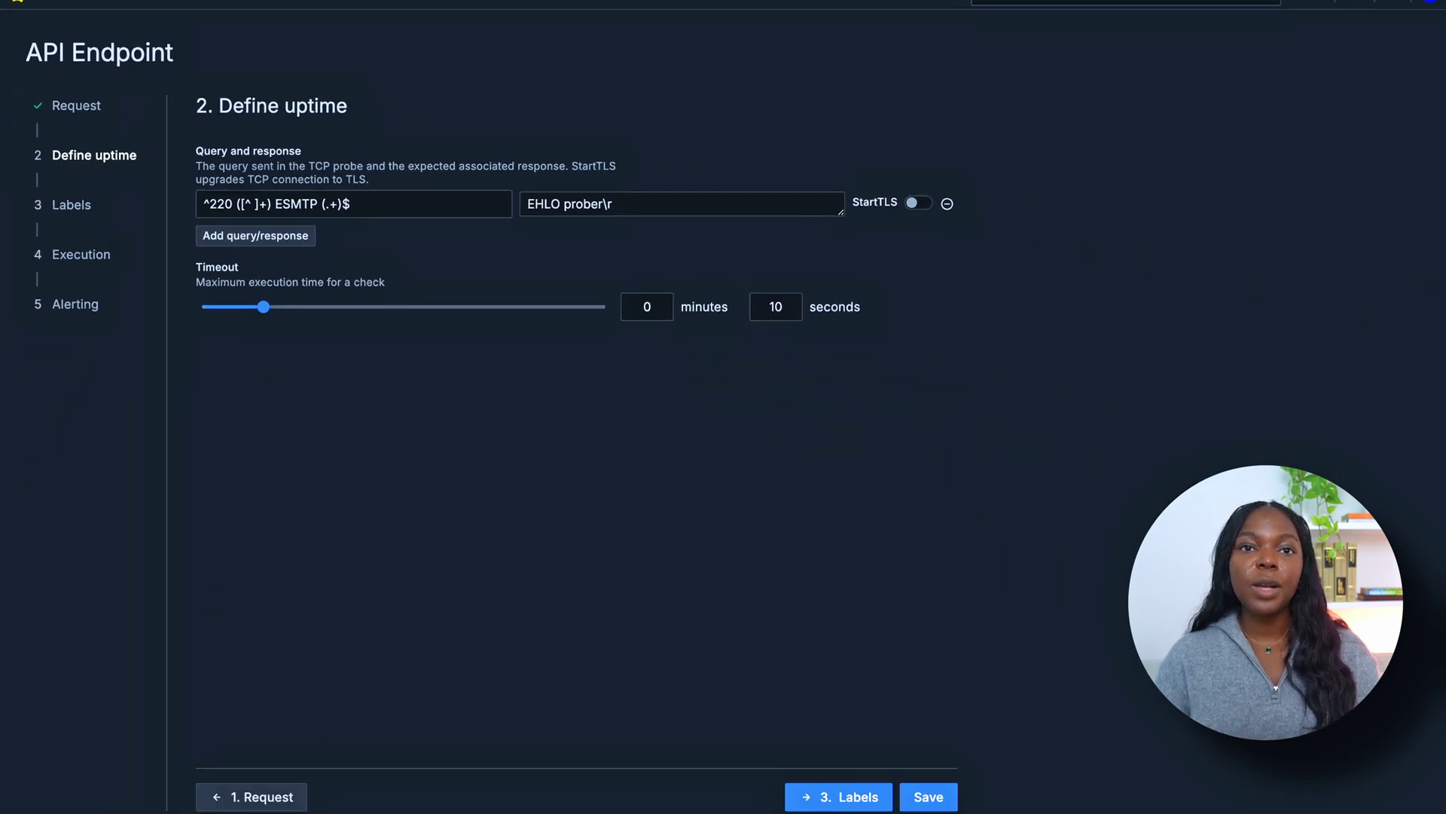
{"action": "left_click", "coordinate": [842, 797]}
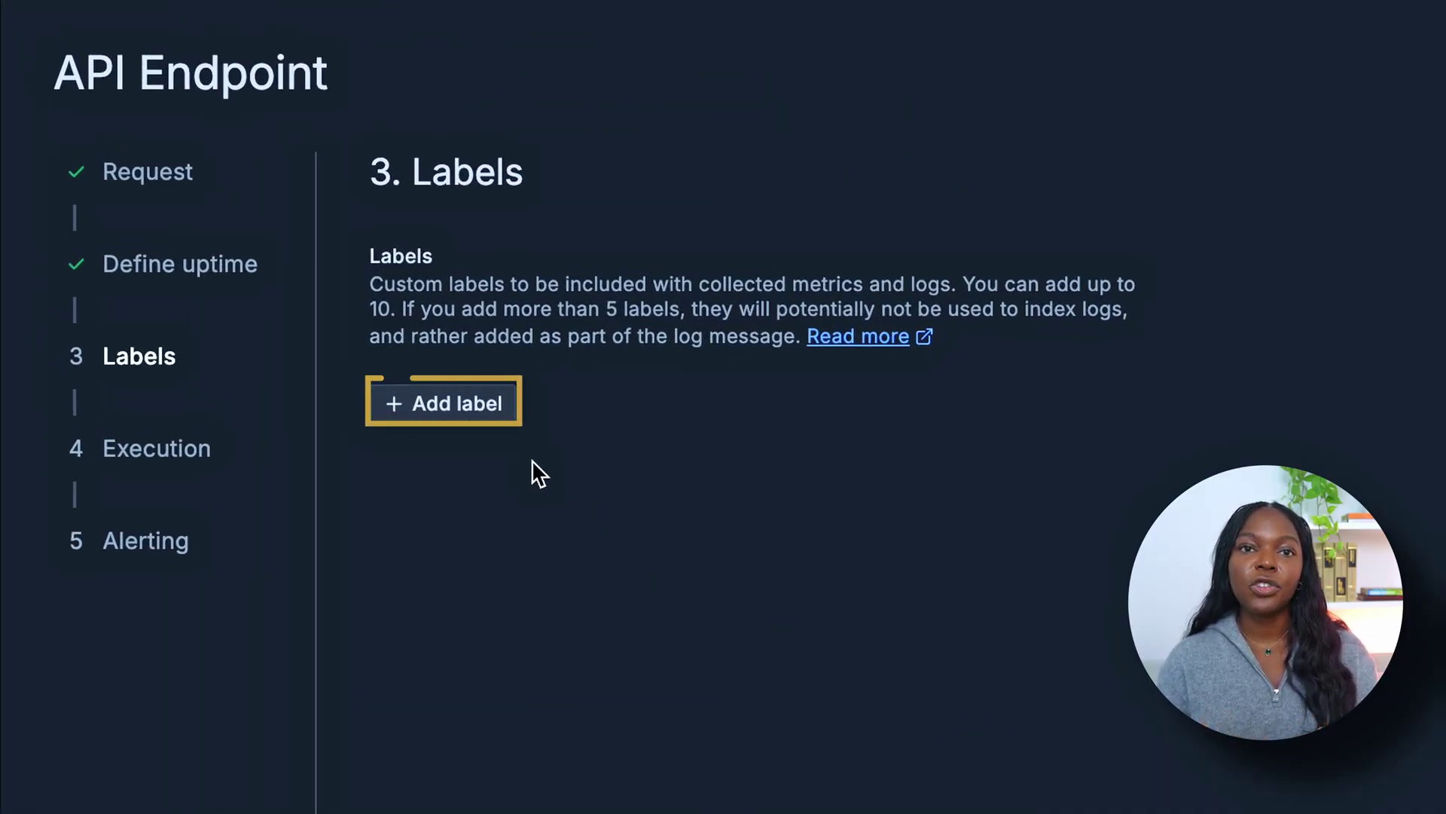
Step: Add a custom label named env with value test
{"action": "left_click", "coordinate": [492, 416]}
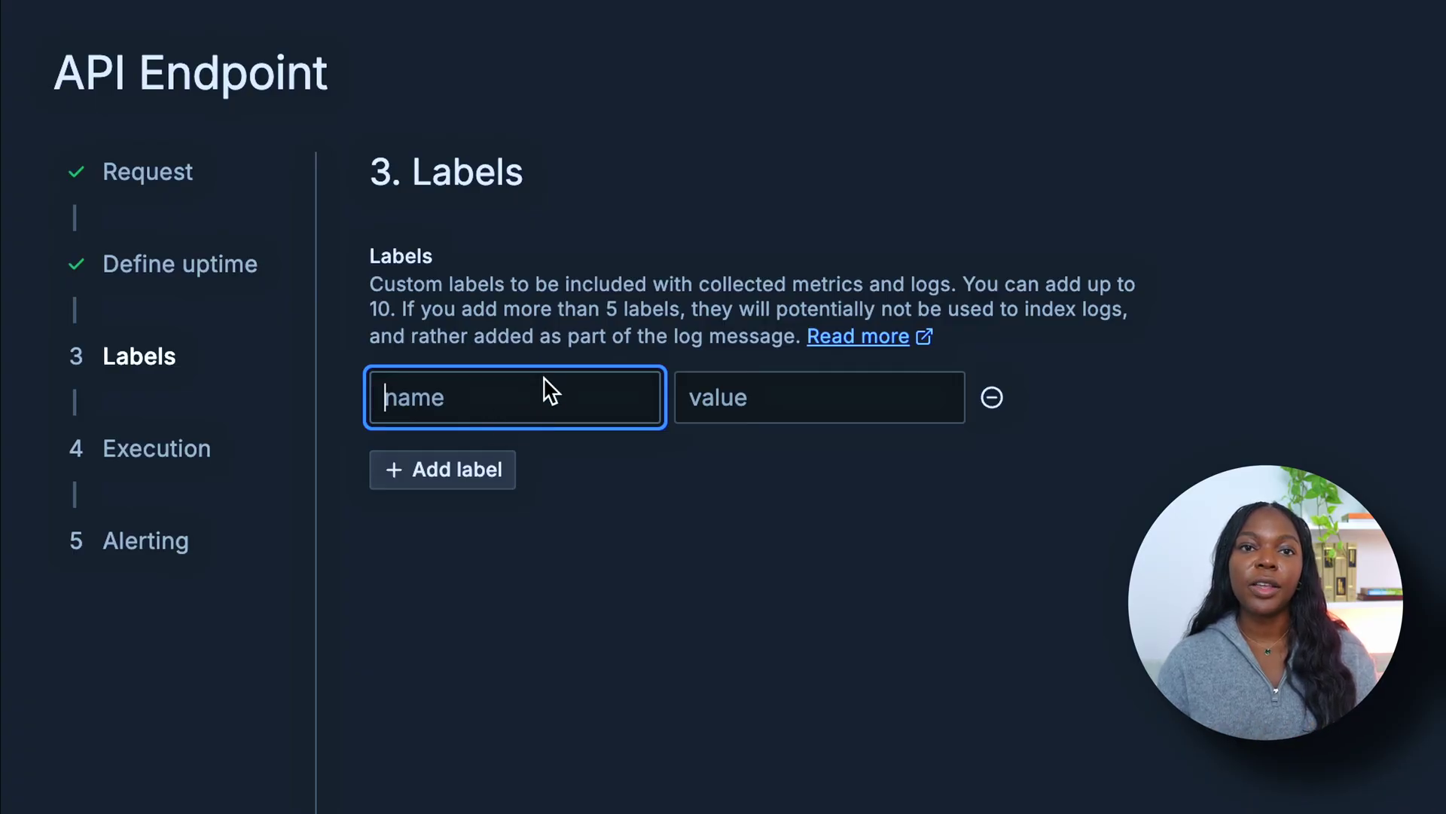
{"action": "type", "text": "env"}
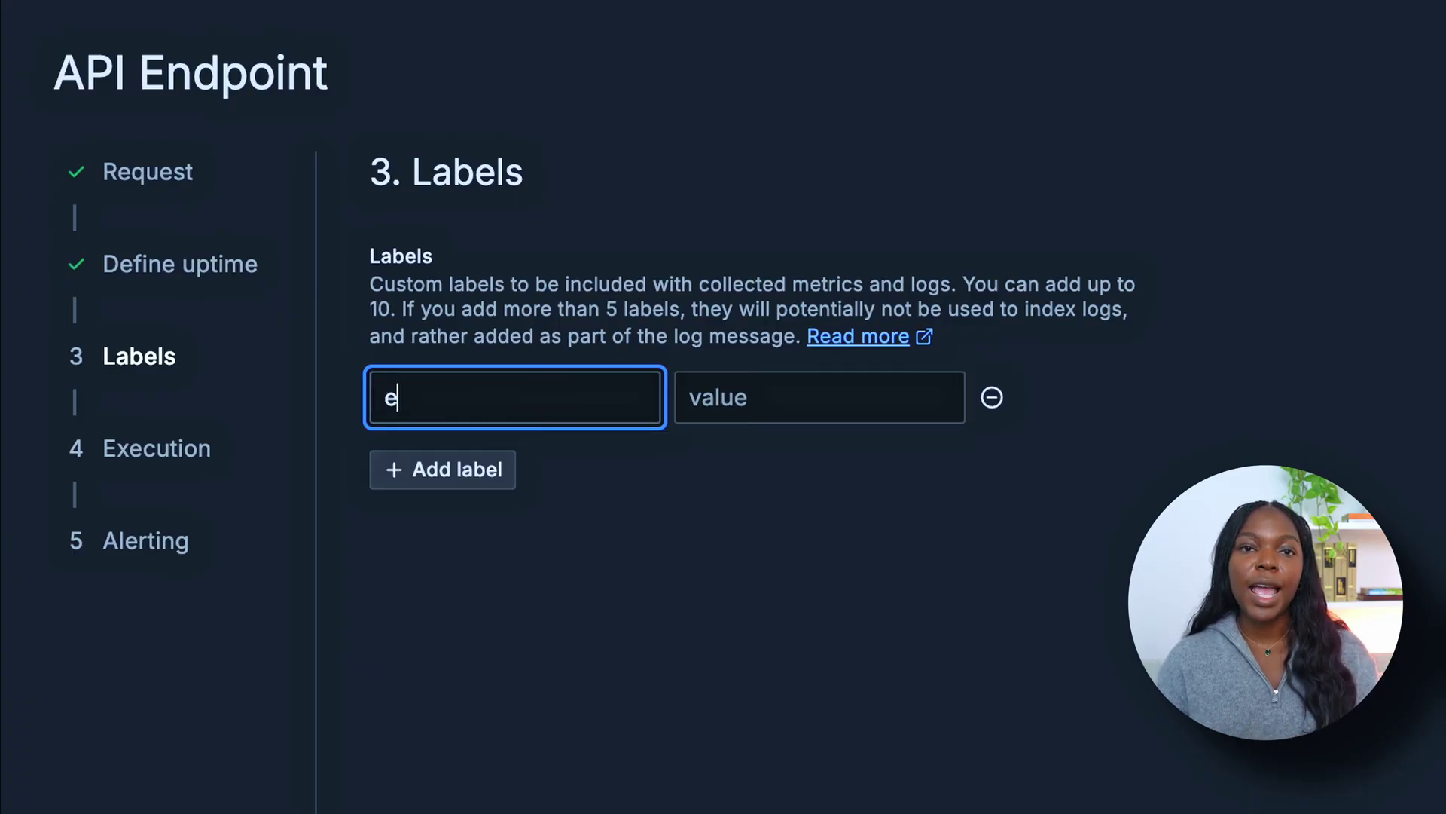
{"action": "left_click", "coordinate": [773, 398]}
{"action": "type", "text": "test"}
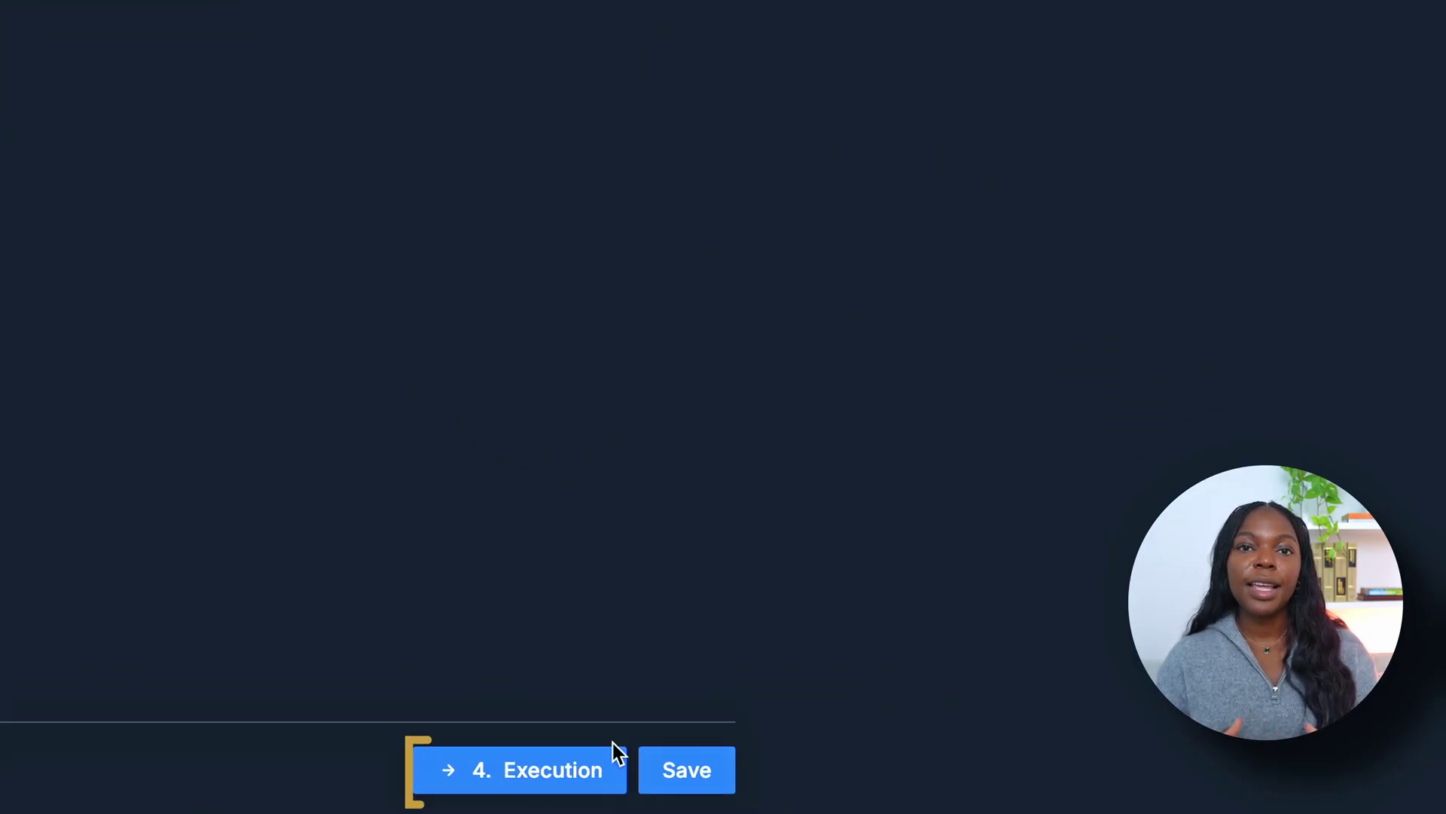
{"action": "left_click", "coordinate": [592, 772]}
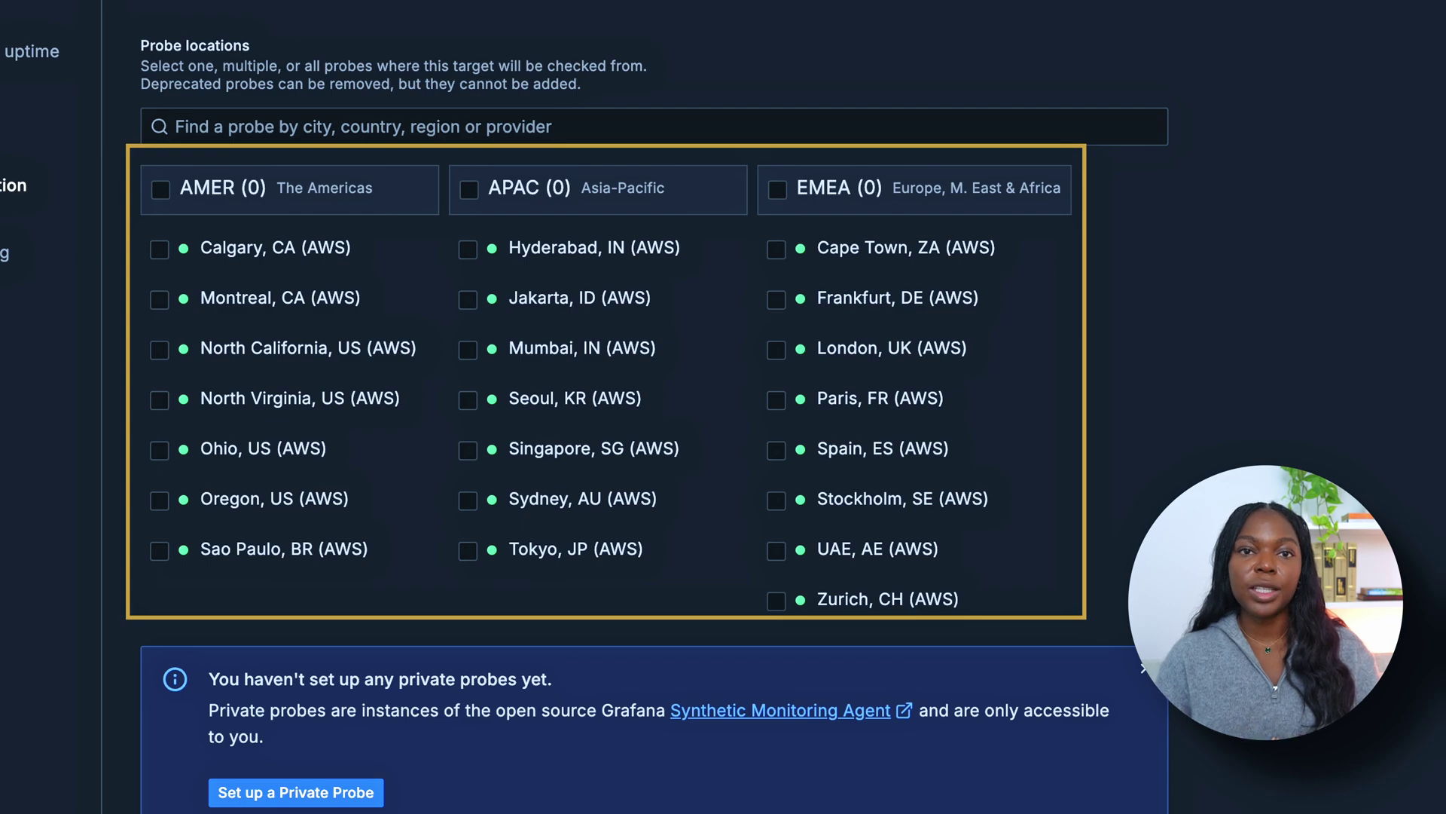
Step: Select the Calgary, CA and Stockholm, SE probes and set the frequency to 1m
{"action": "left_click", "coordinate": [162, 252]}
{"action": "left_click", "coordinate": [776, 502]}
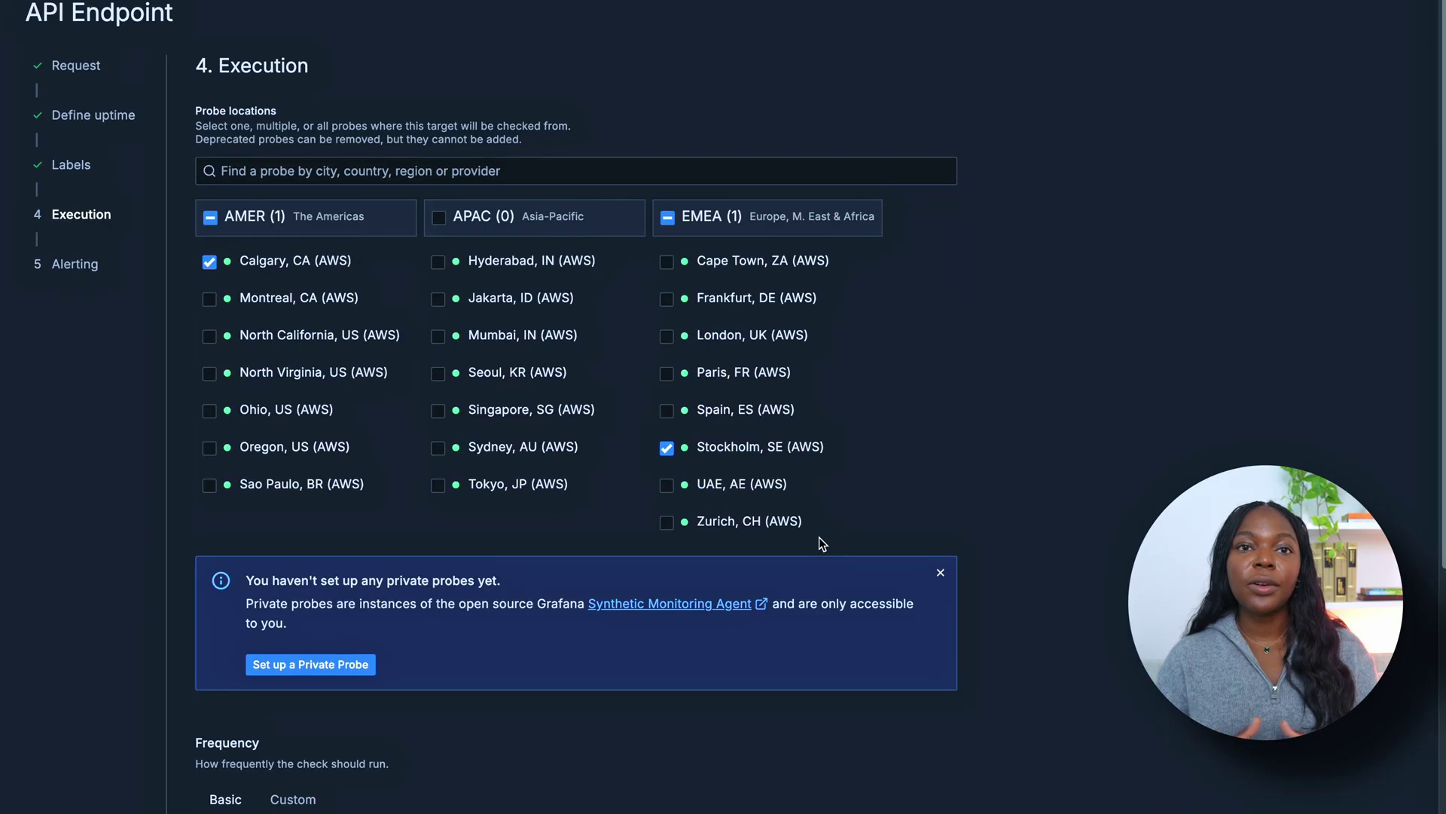
{"action": "scroll", "coordinate": [821, 542], "scroll_direction": "down", "scroll_amount": 3}
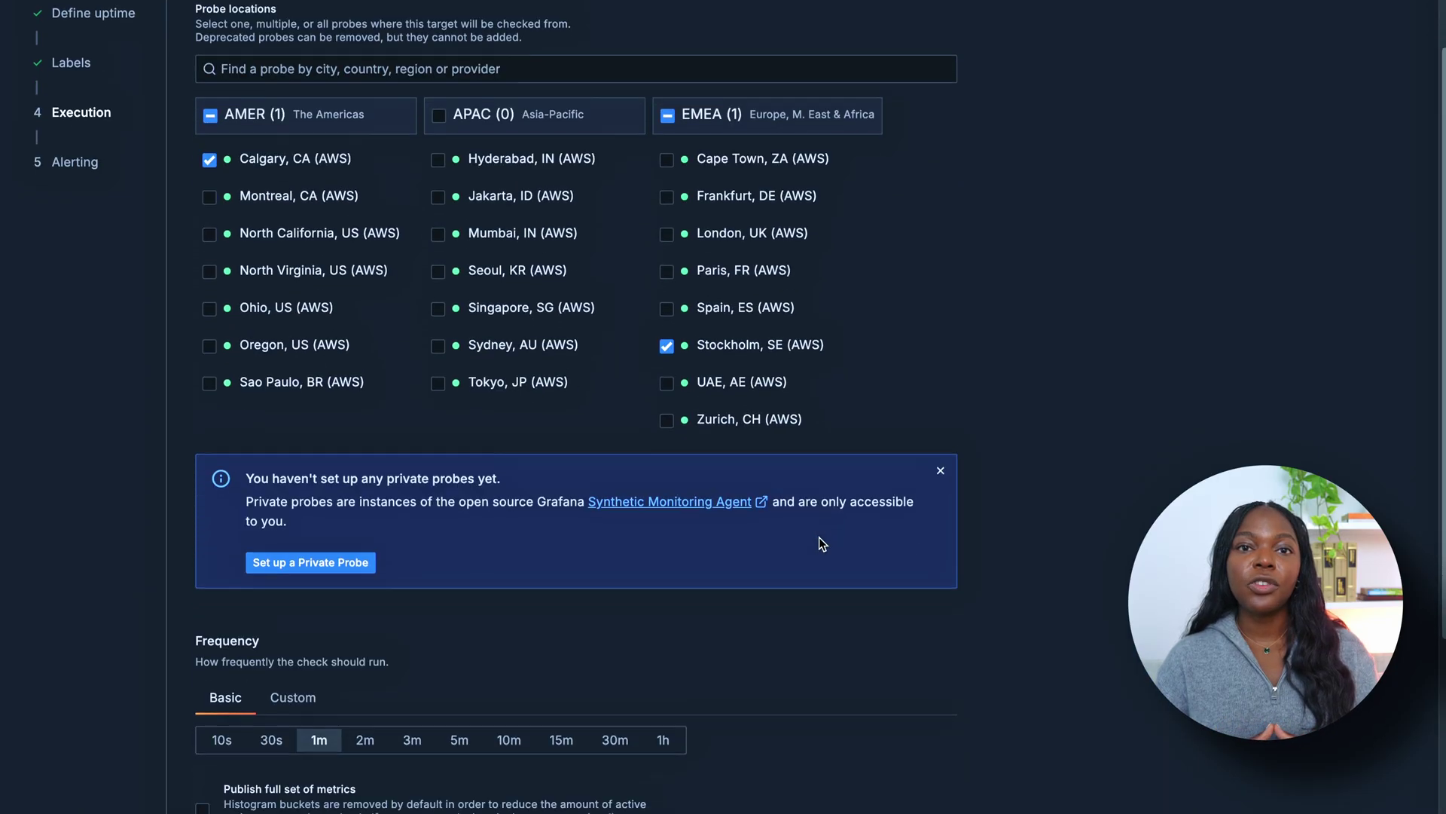
{"action": "scroll", "coordinate": [820, 537], "scroll_direction": "down", "scroll_amount": 4}
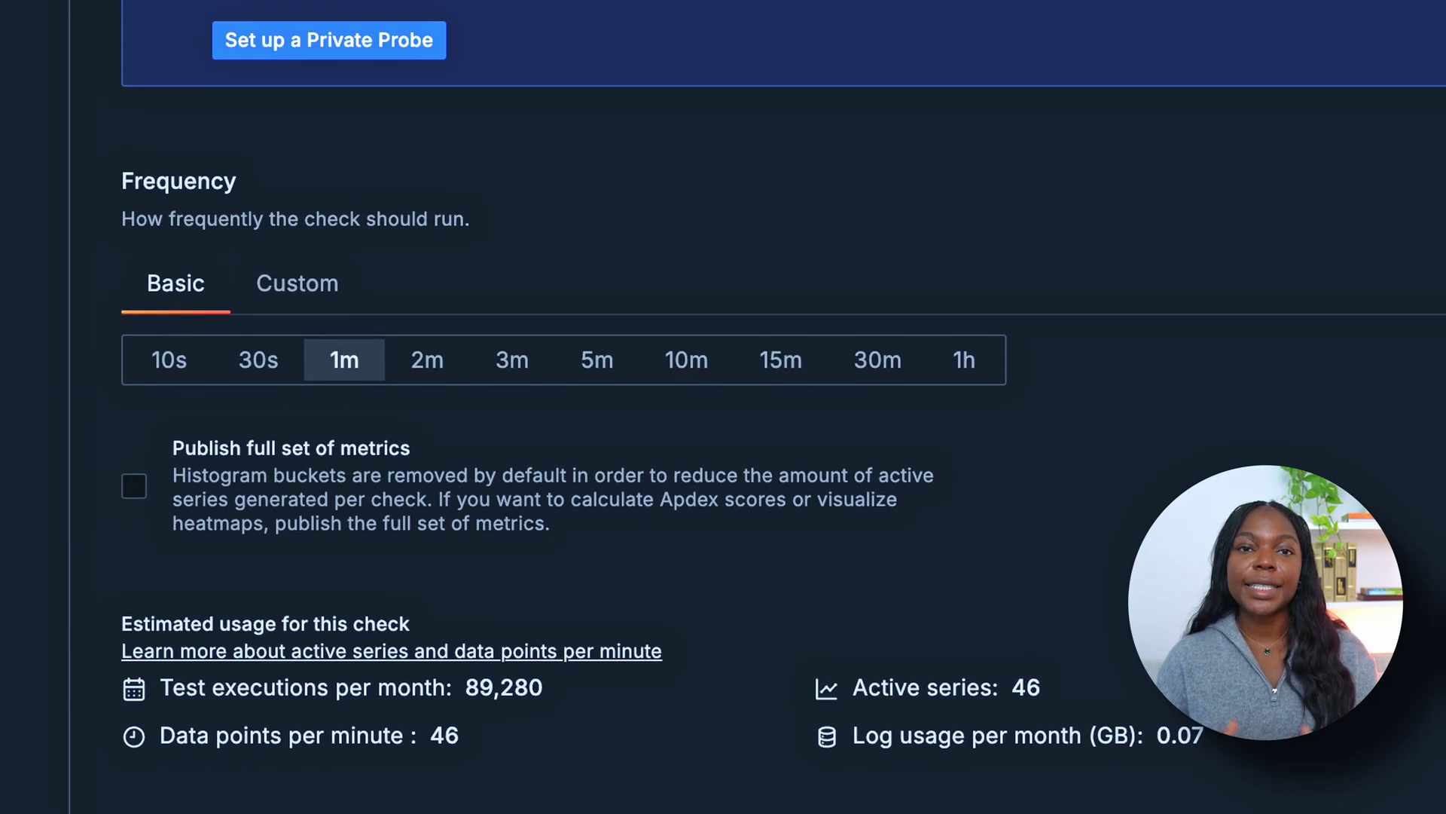
{"action": "left_click", "coordinate": [202, 374]}
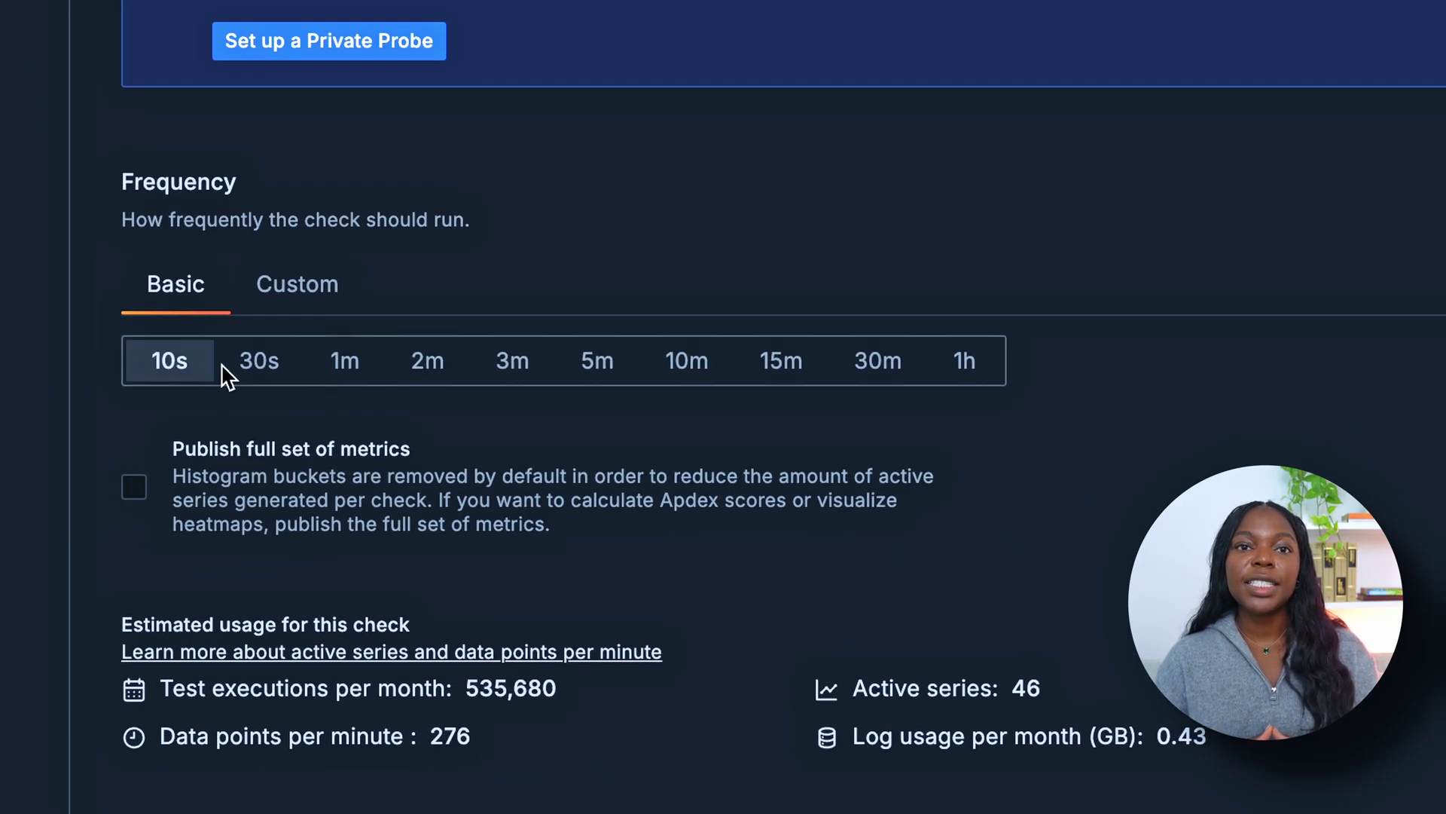
{"action": "left_click", "coordinate": [255, 370]}
{"action": "left_click", "coordinate": [344, 368]}
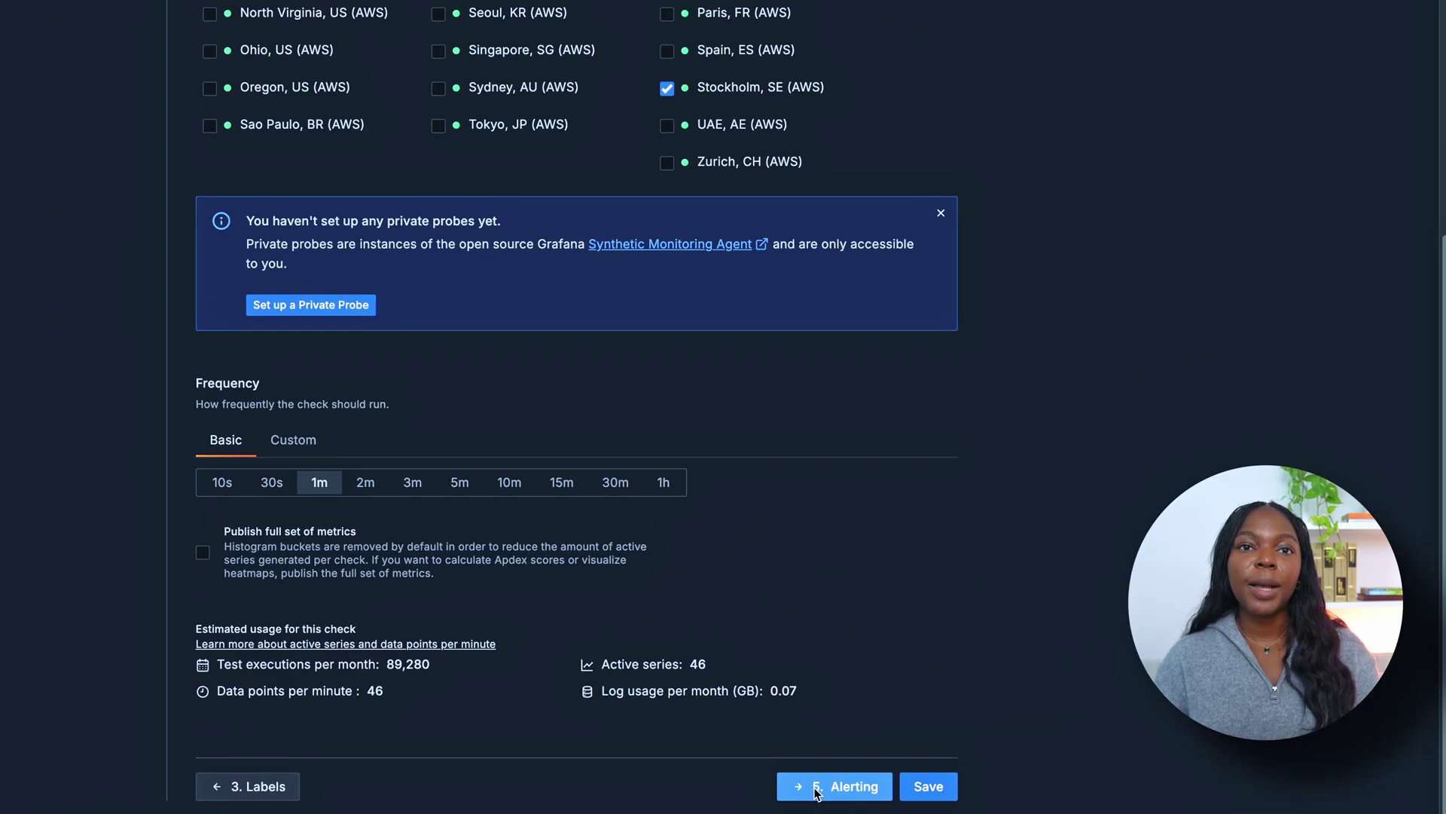
{"action": "left_click", "coordinate": [816, 791]}
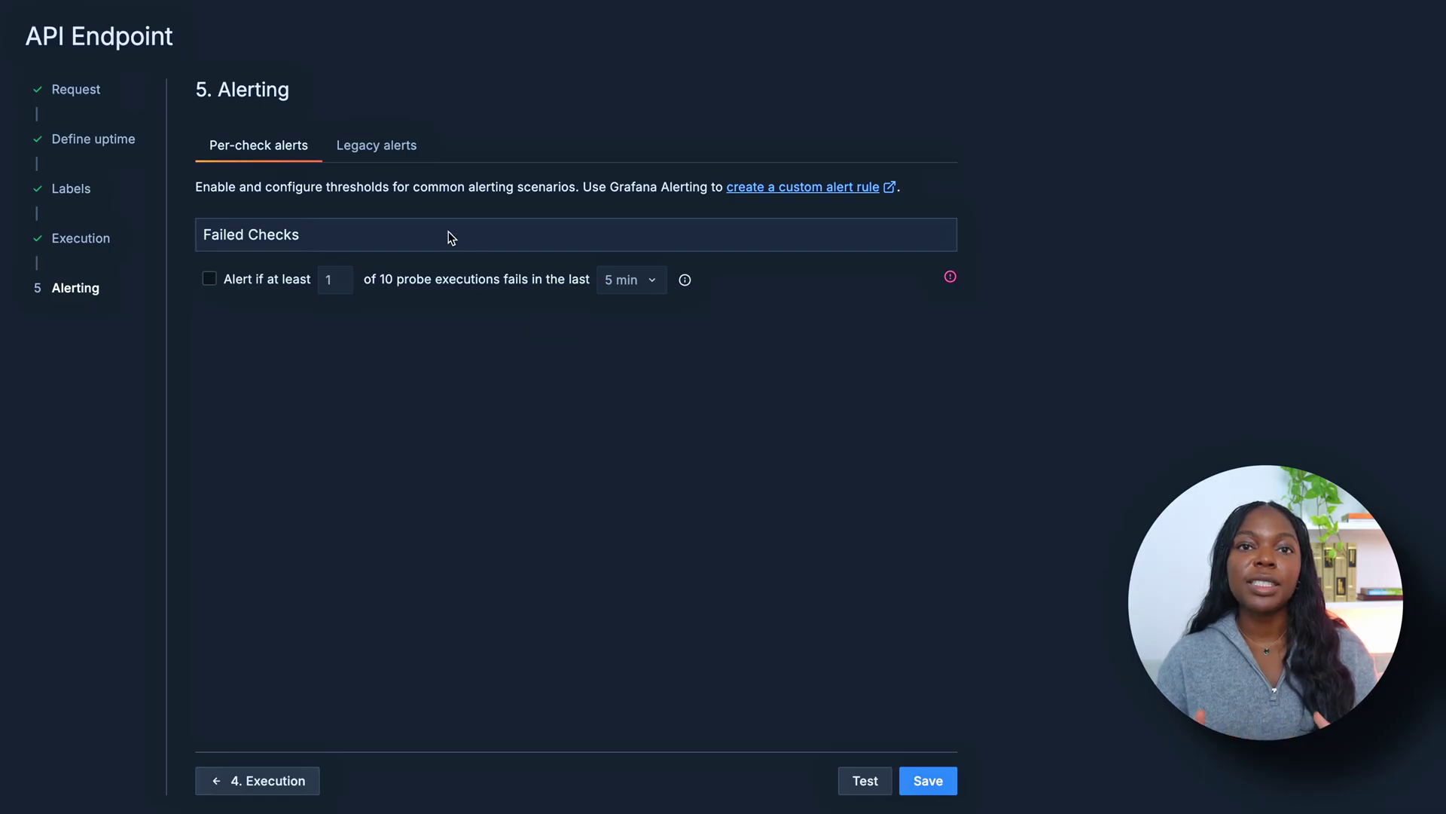
Step: Compare the Legacy alerts and Per-check alerts options for the check
{"action": "left_click", "coordinate": [397, 164]}
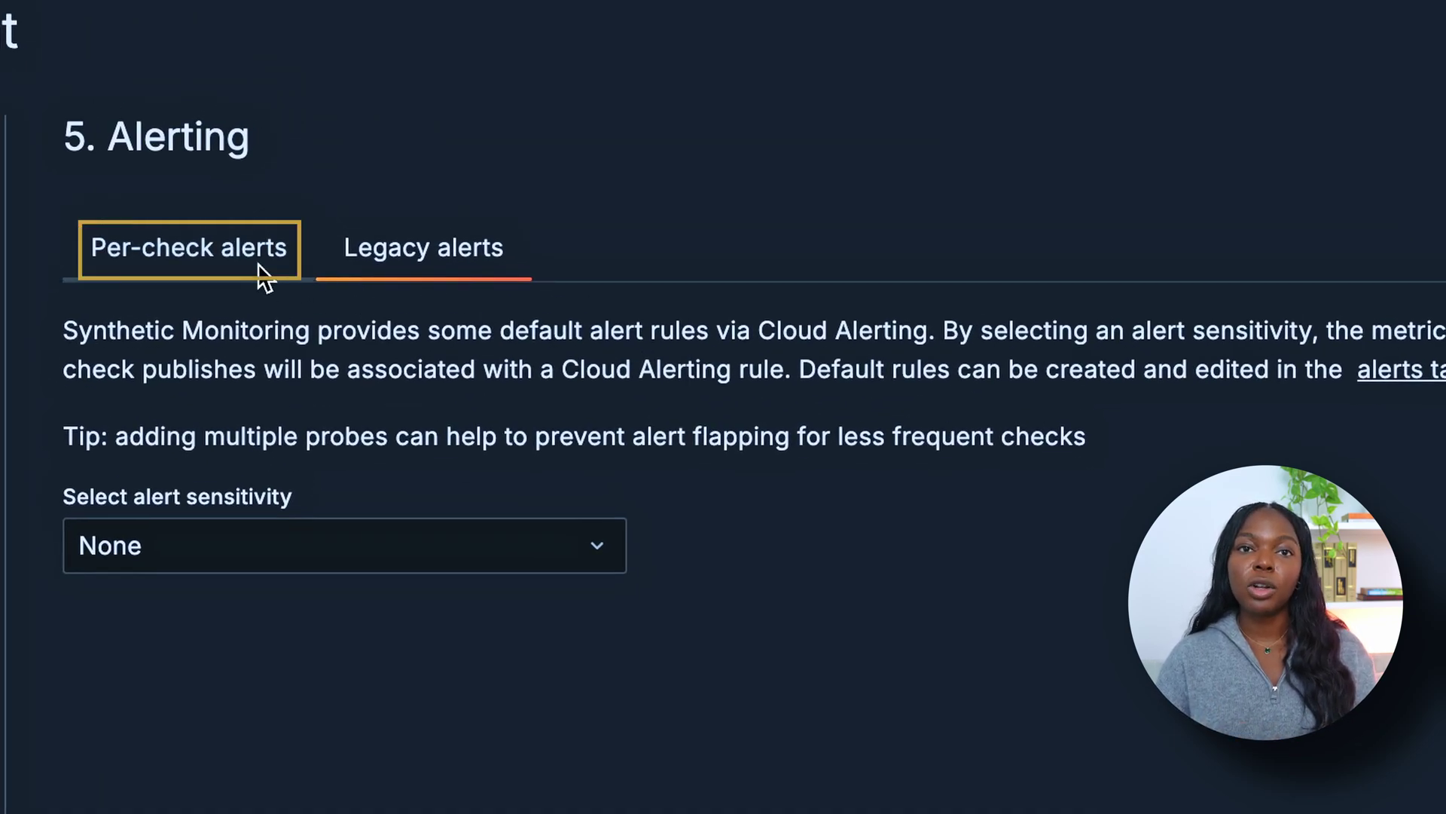
{"action": "left_click", "coordinate": [263, 277]}
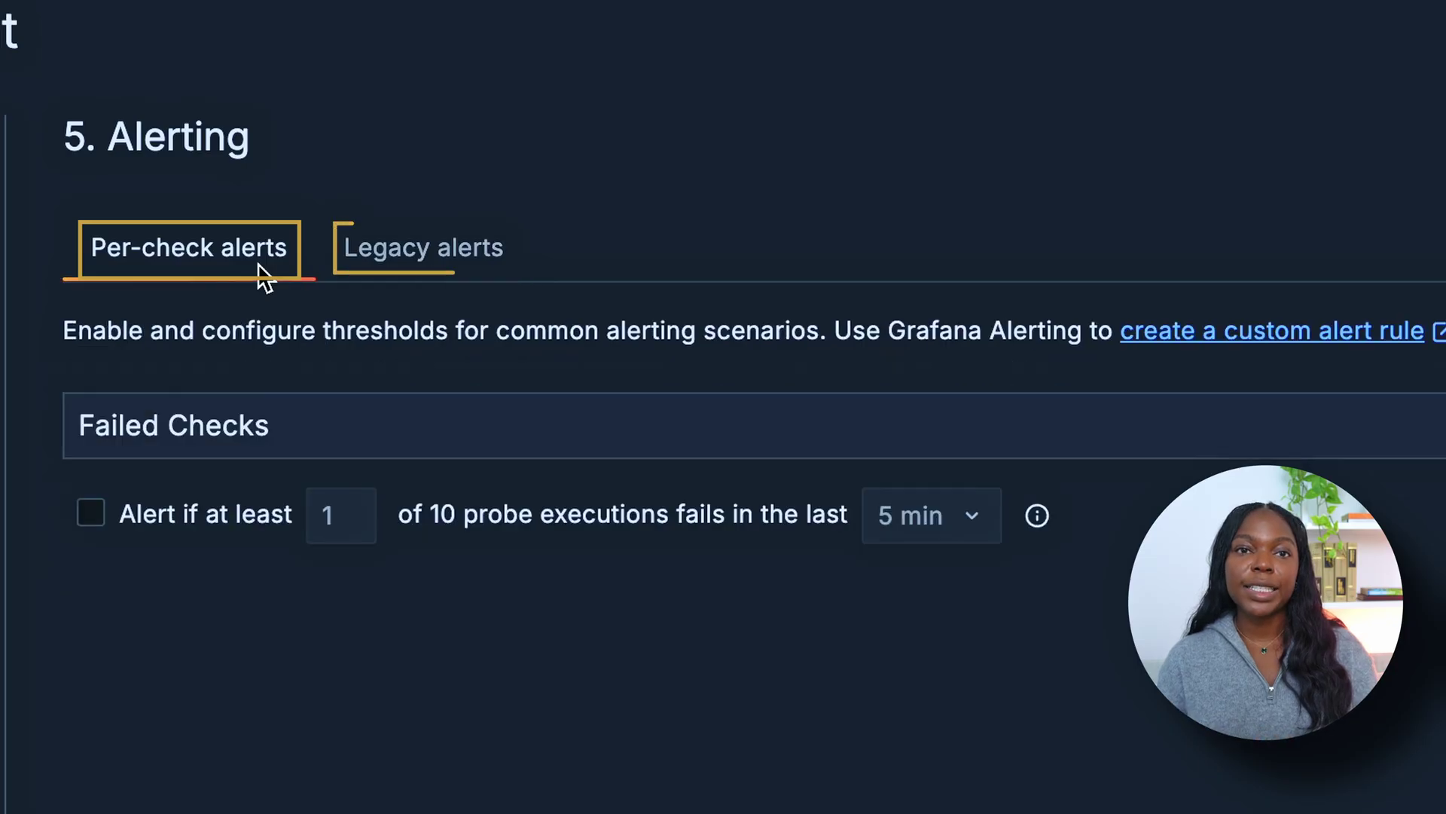
{"action": "left_click", "coordinate": [366, 253]}
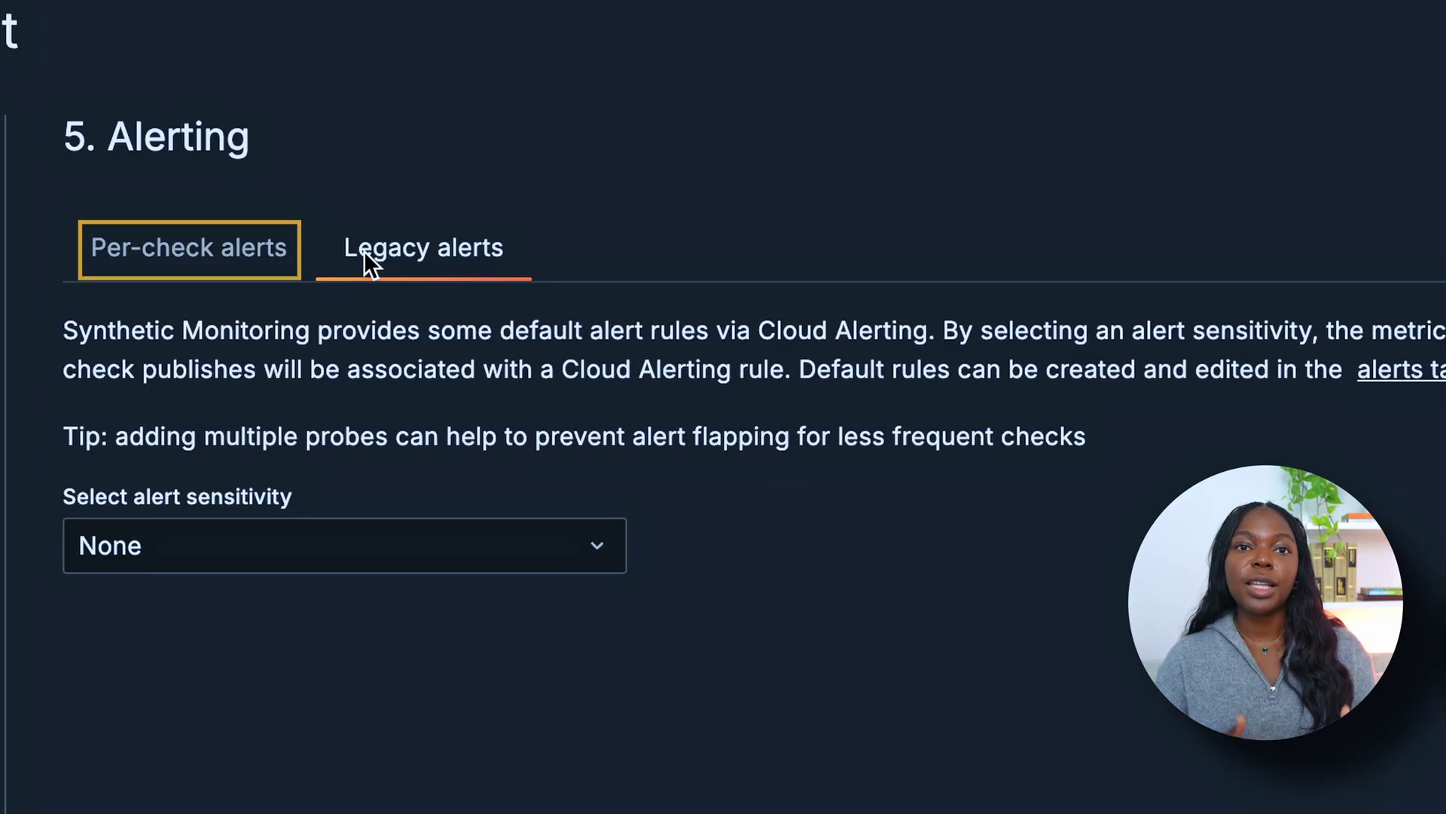
{"action": "left_click", "coordinate": [257, 269]}
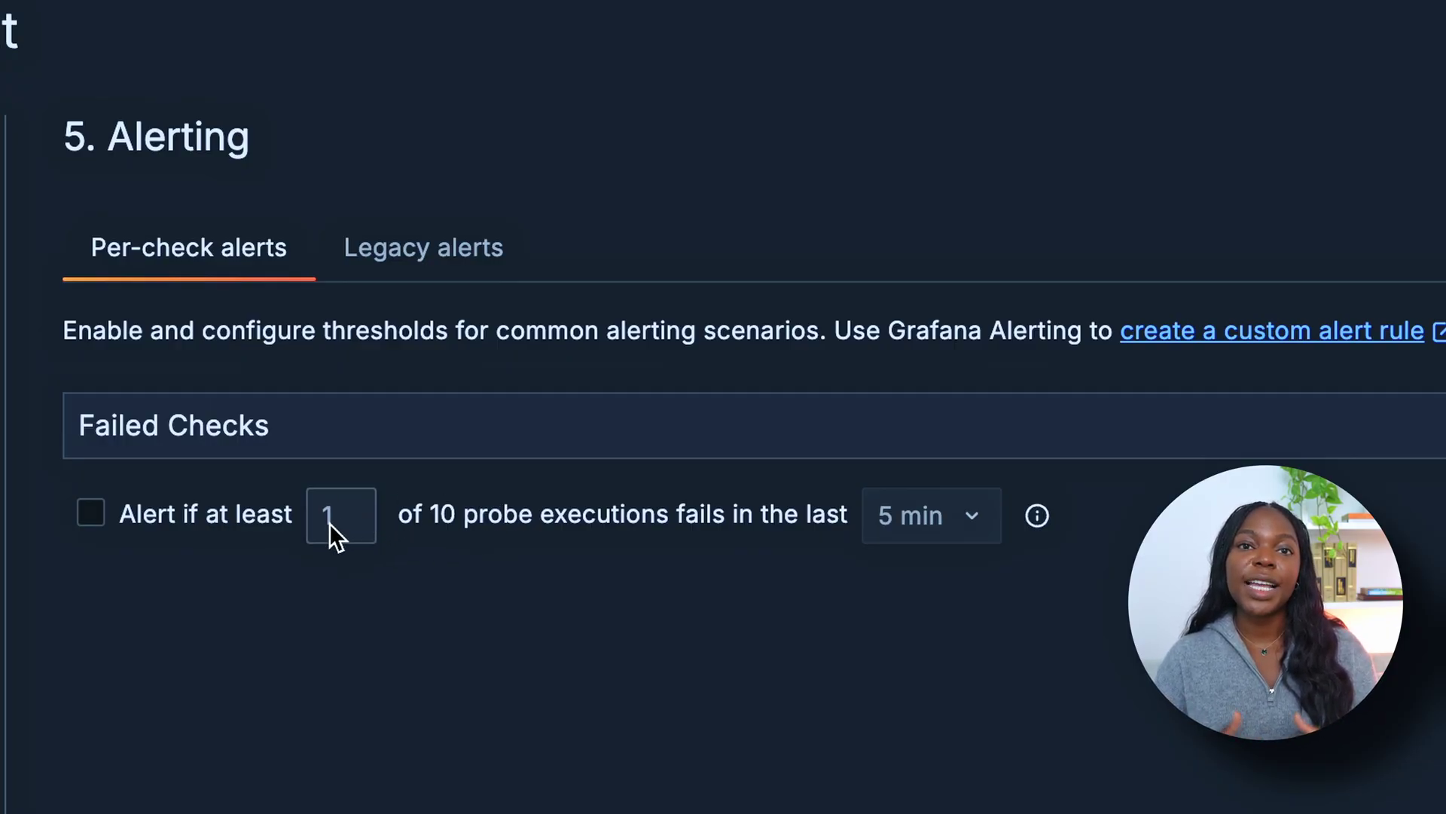
Step: Enable the Failed Checks alert with an 'at least 2' failure threshold
{"action": "left_click", "coordinate": [96, 517]}
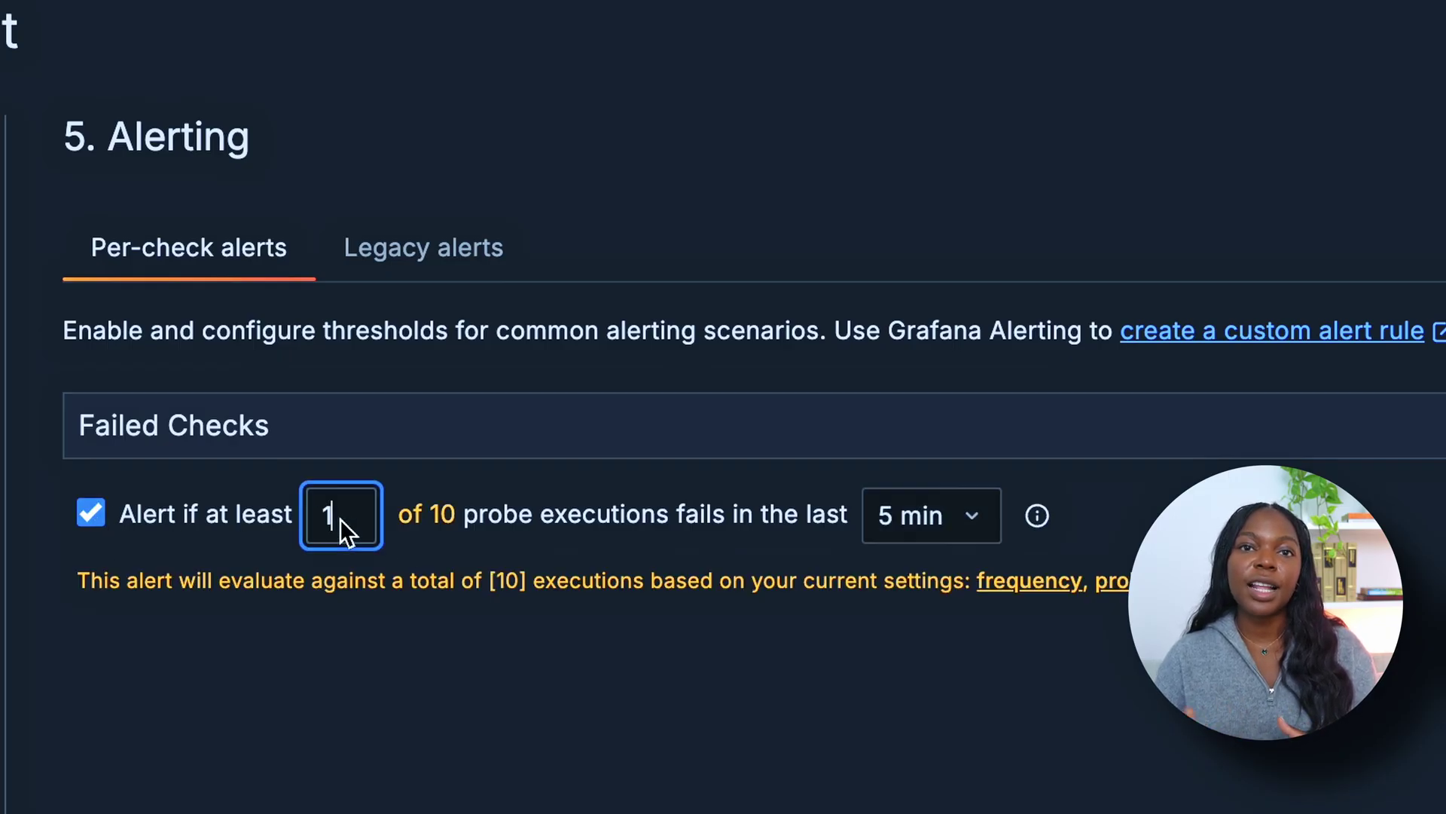
{"action": "key", "text": "BackSpace"}
{"action": "type", "text": "2"}
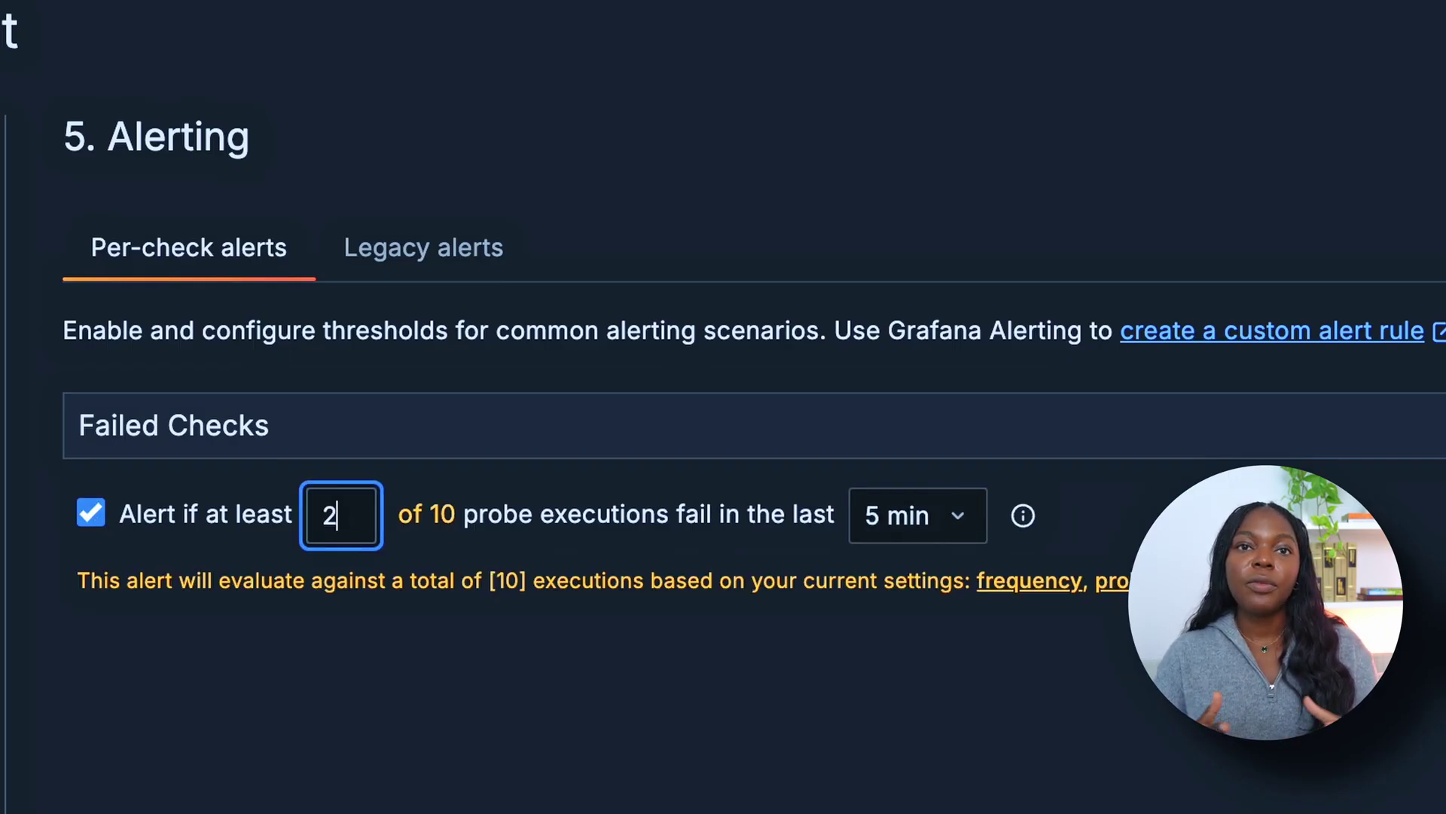
{"action": "left_click", "coordinate": [400, 593]}
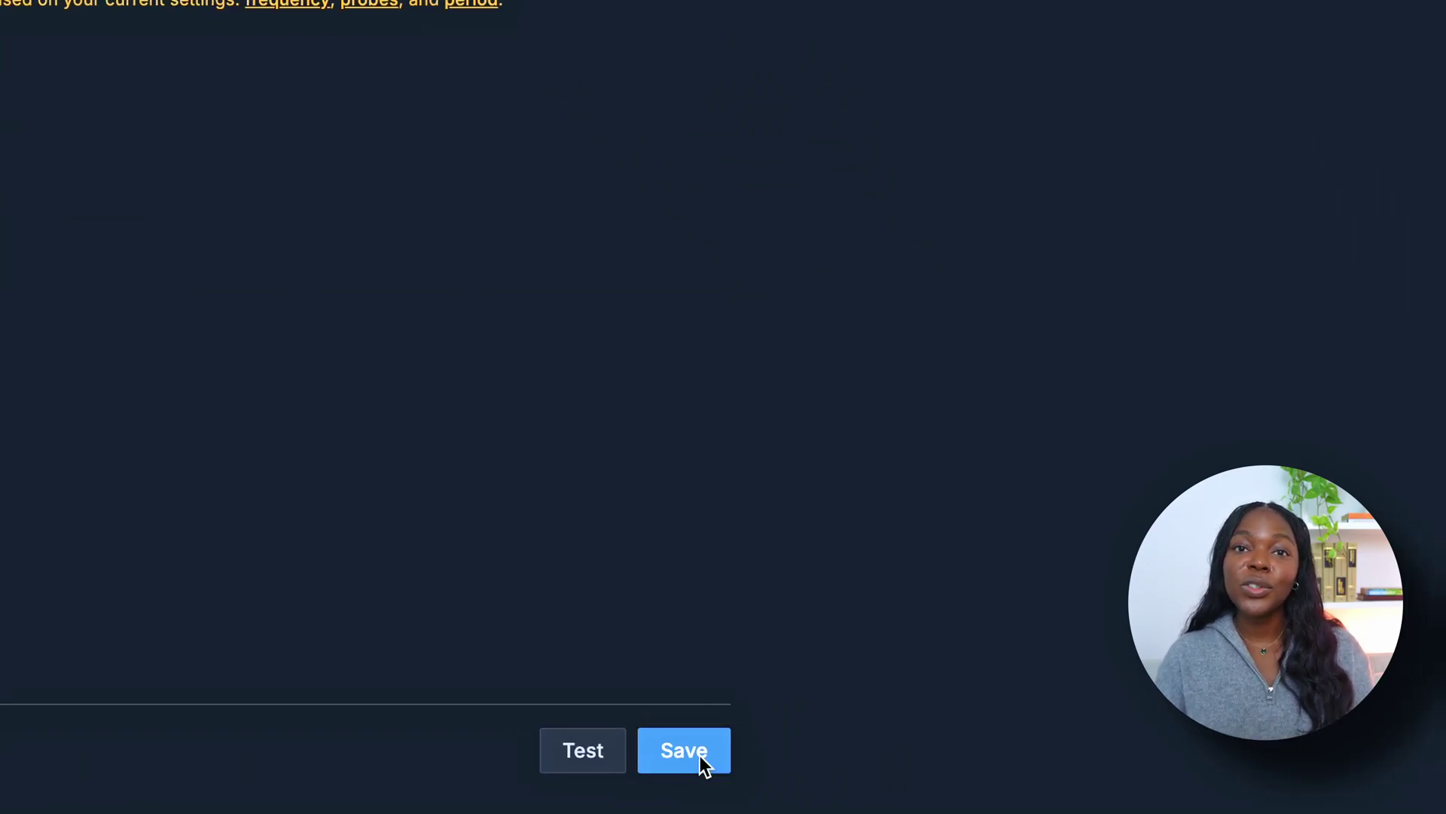
Step: Save the Example:TCP check and inspect the Calgary probe on the Error rate map
{"action": "left_click", "coordinate": [703, 765]}
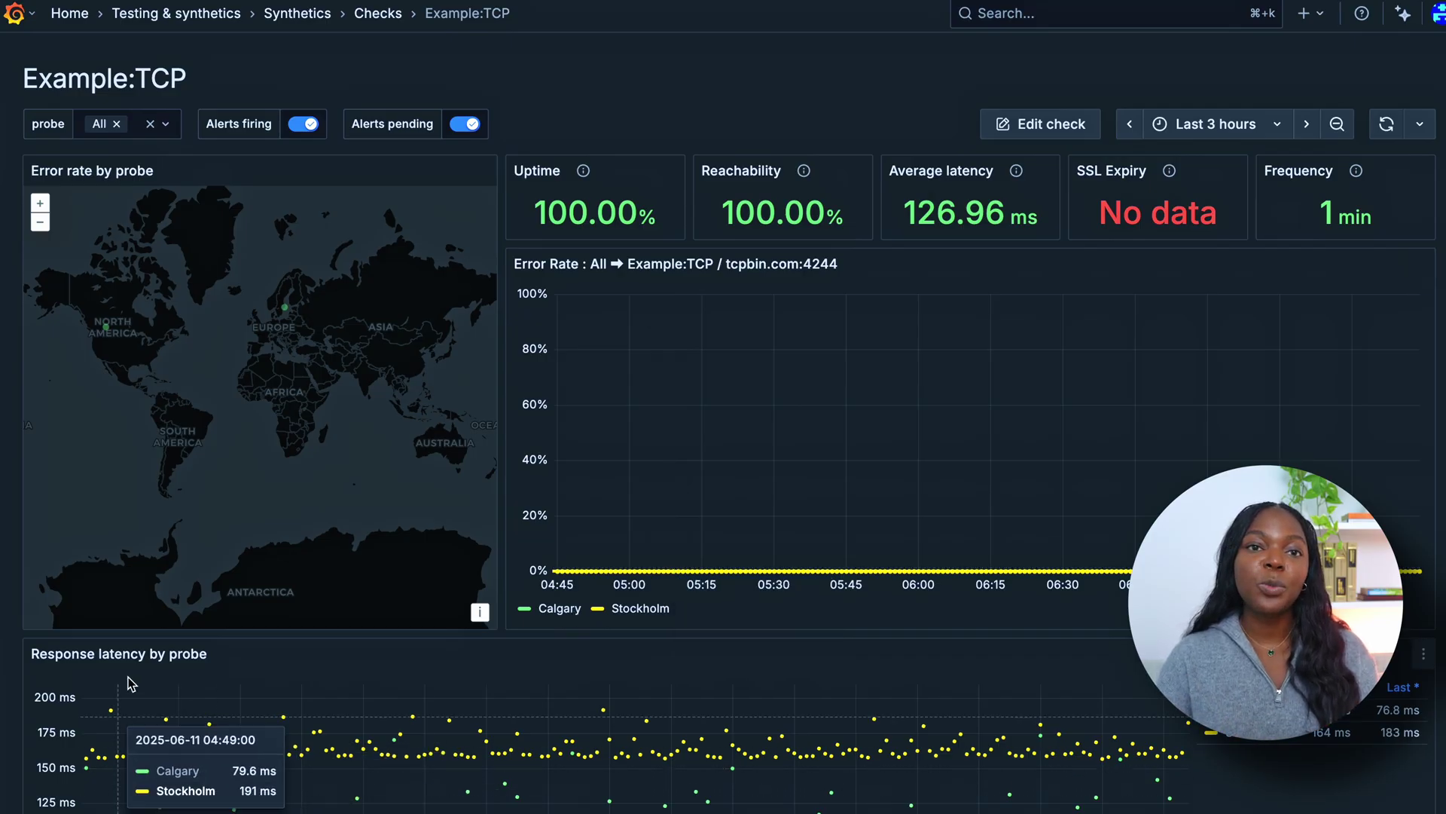
{"action": "left_click", "coordinate": [108, 332]}
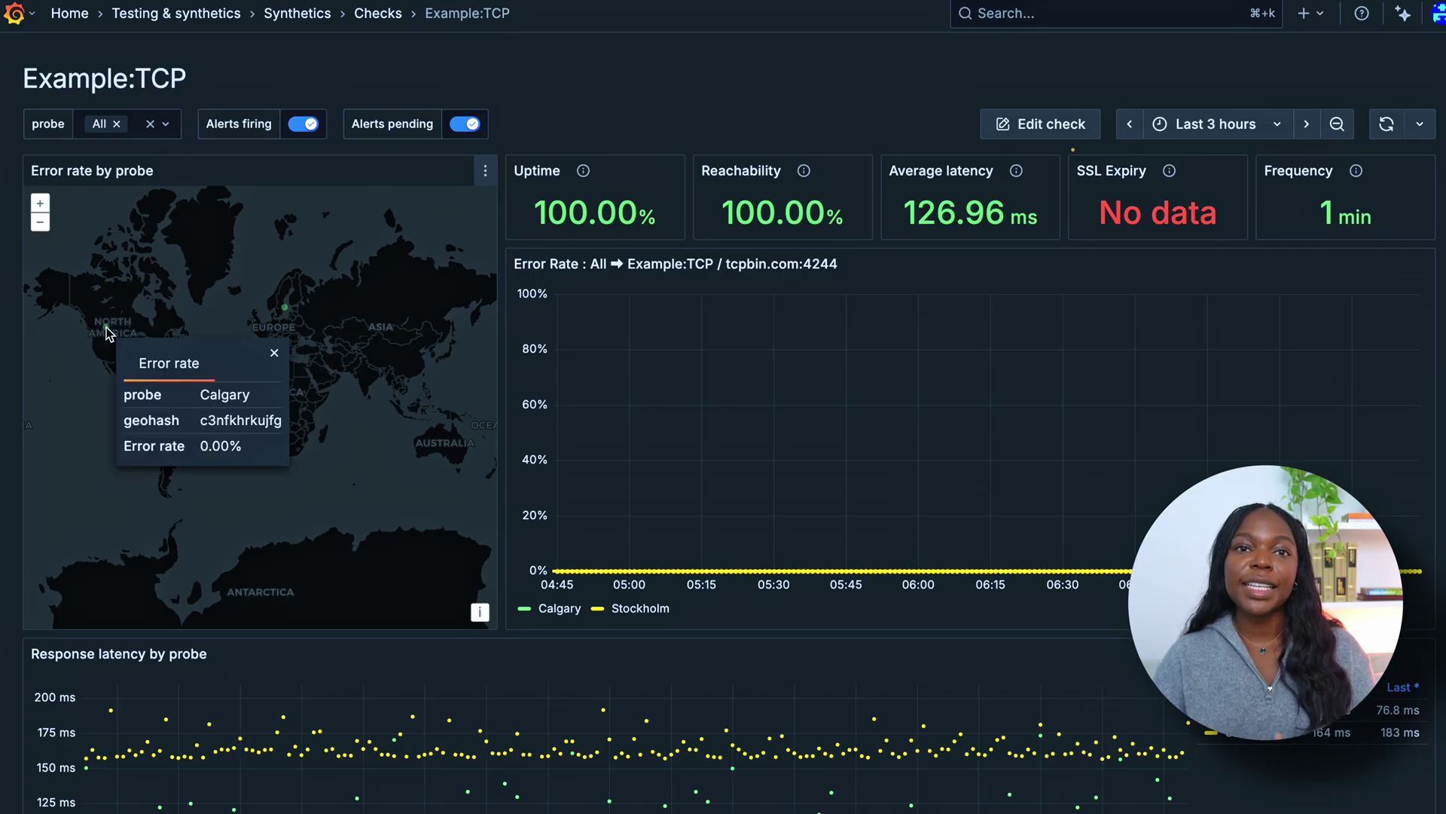
{"action": "left_click", "coordinate": [286, 316]}
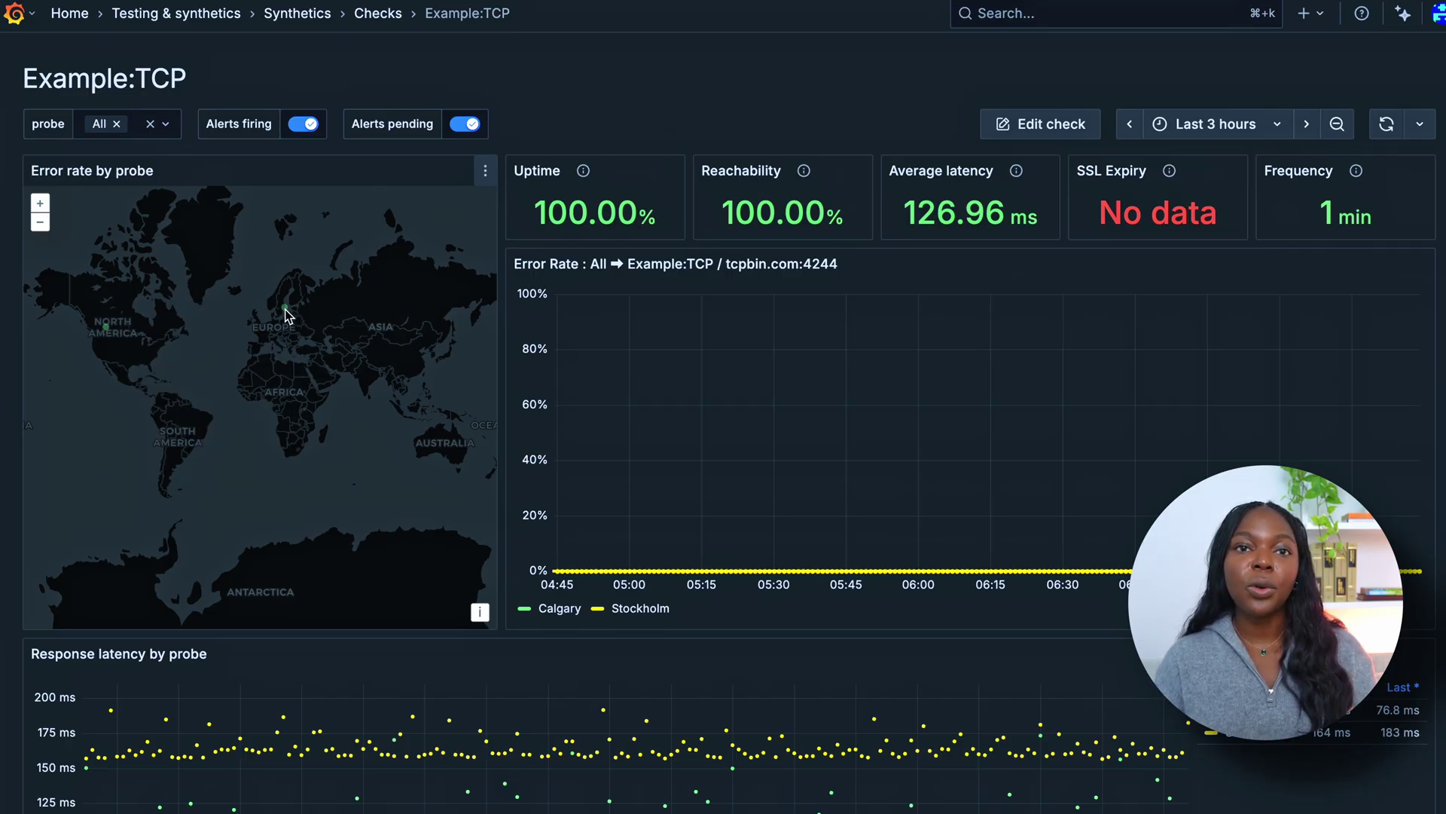
{"action": "mouse_move", "coordinate": [287, 316]}
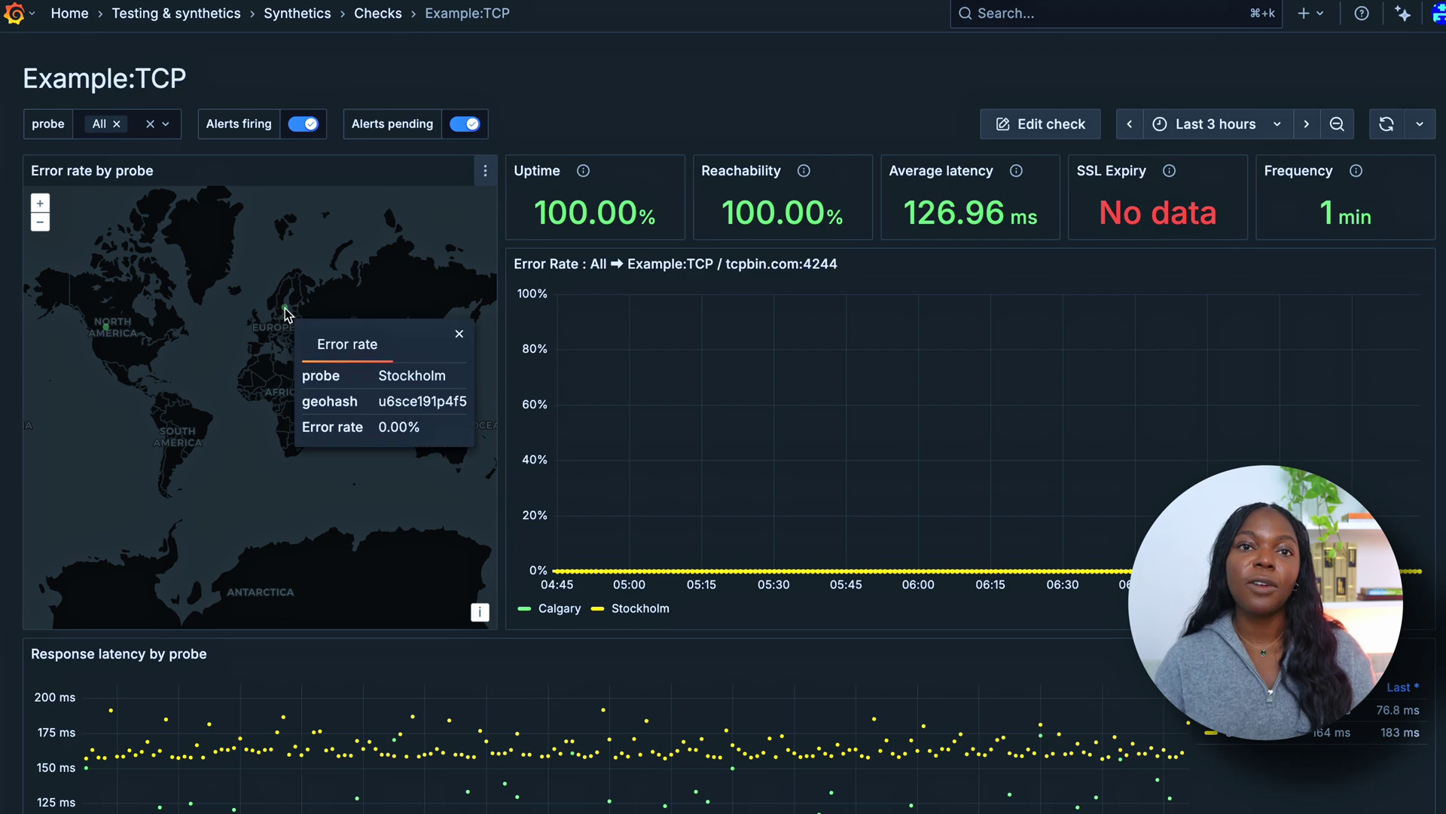